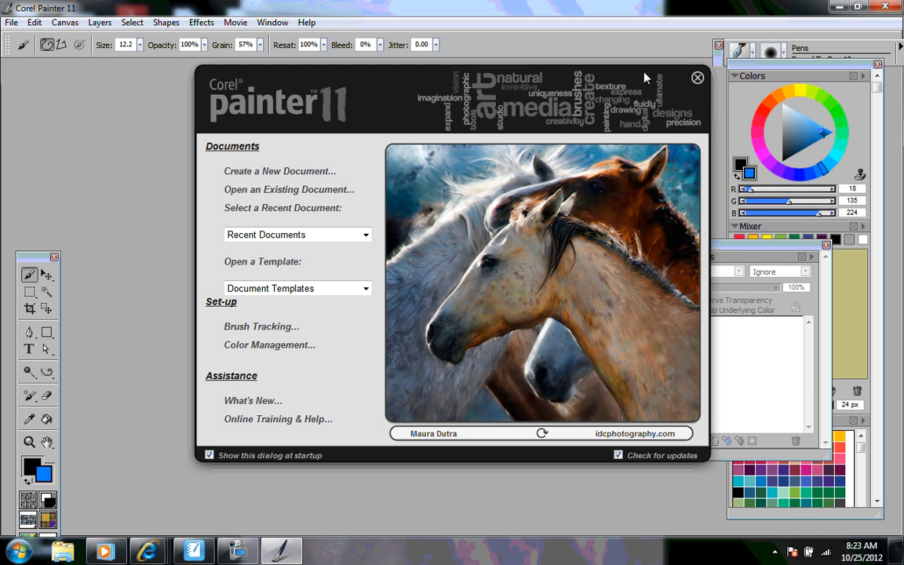
Create a new image with an 11 by 8.5 inch canvas at 72 pixels per inch, and maximize its window.
click(698, 80)
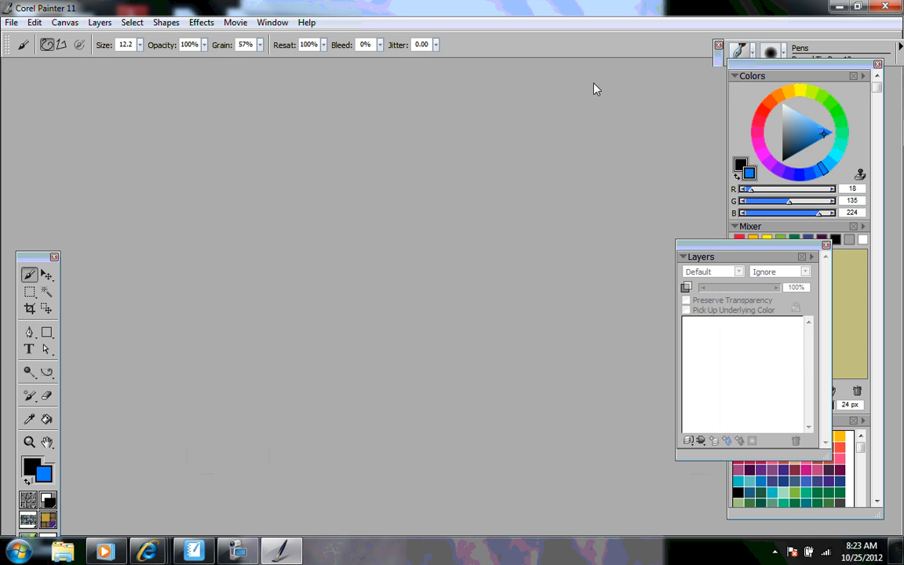
click(11, 22)
click(33, 38)
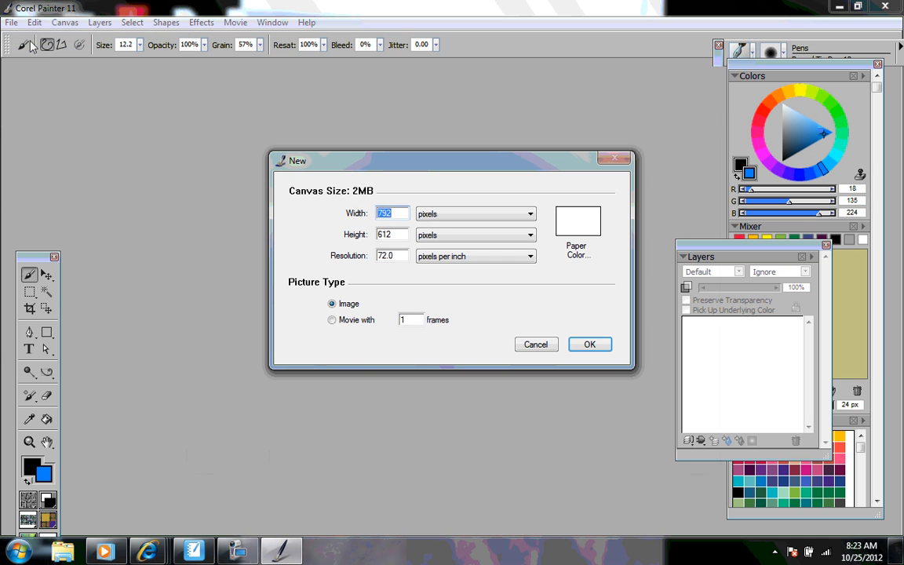
click(531, 217)
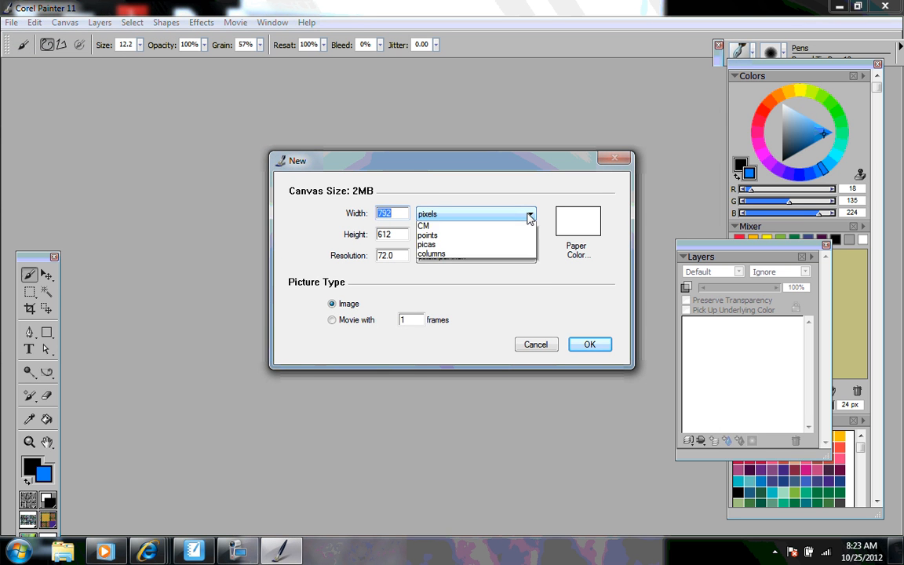
click(491, 238)
click(504, 240)
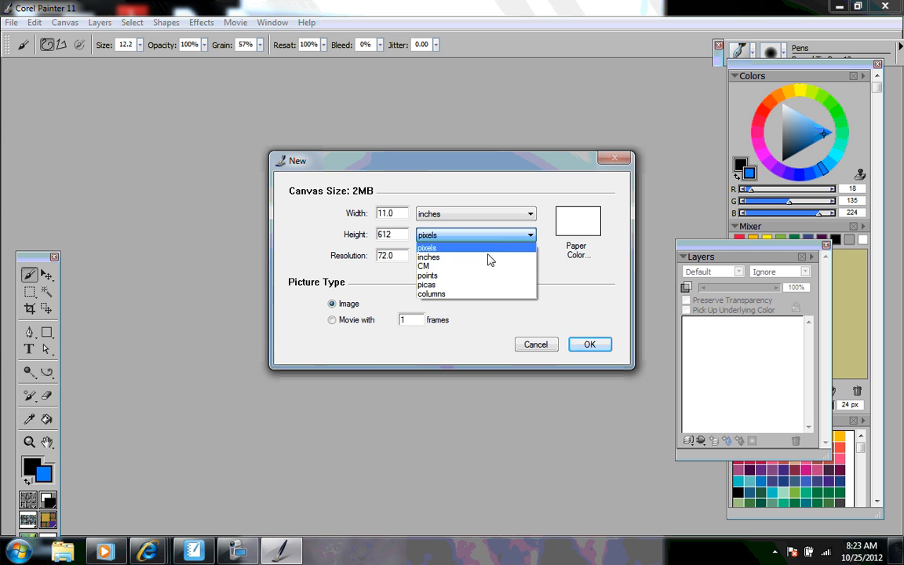
click(479, 258)
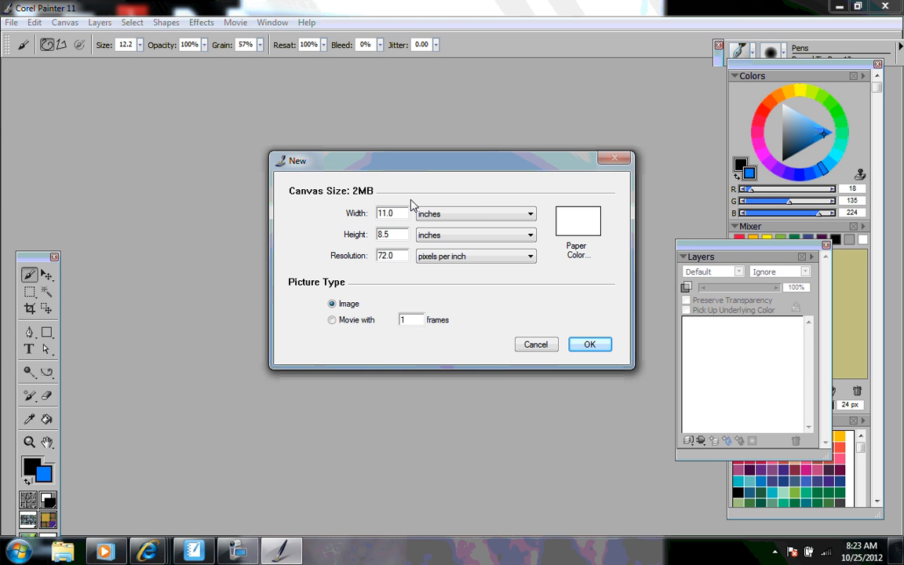
click(590, 345)
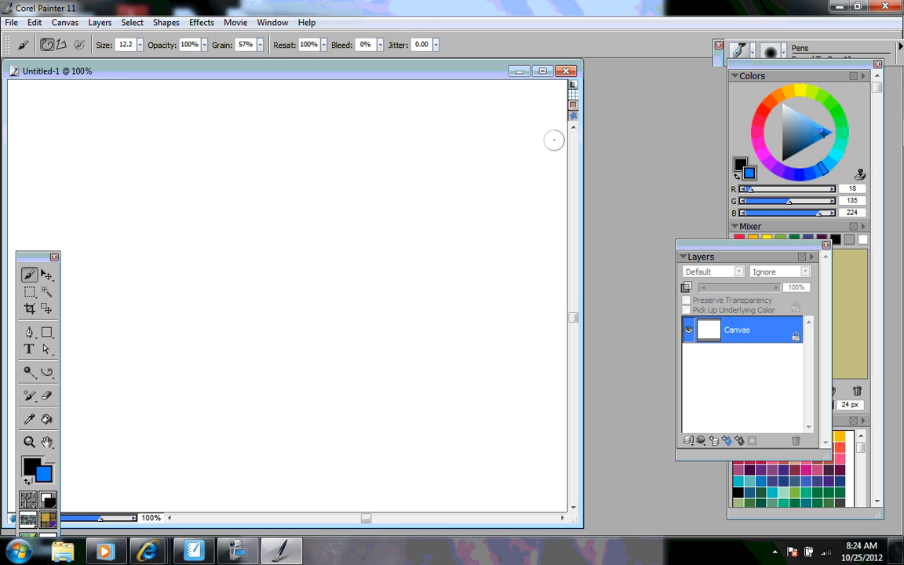
click(543, 71)
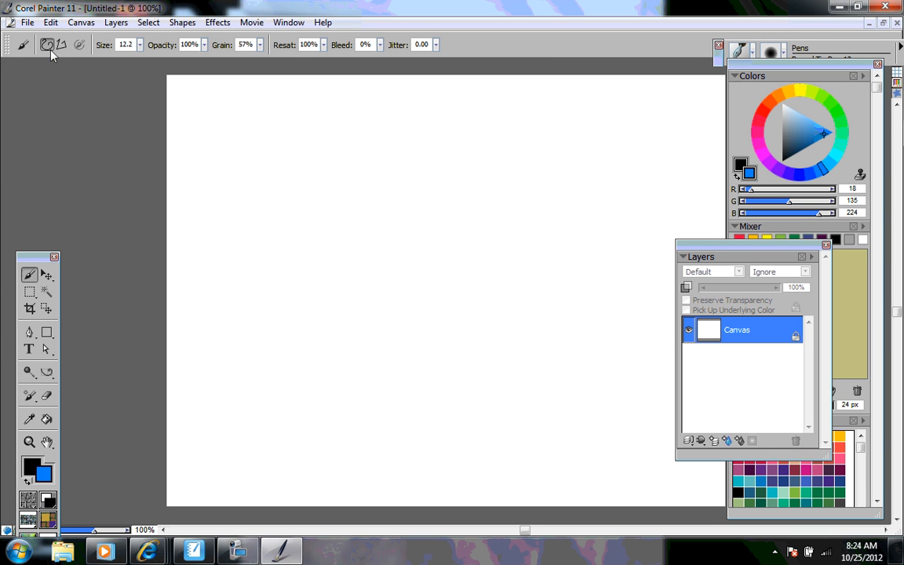
Place american-flag-2a.jpg from the Desktop onto the canvas at 100% scale with the aspect ratio constrained.
click(28, 23)
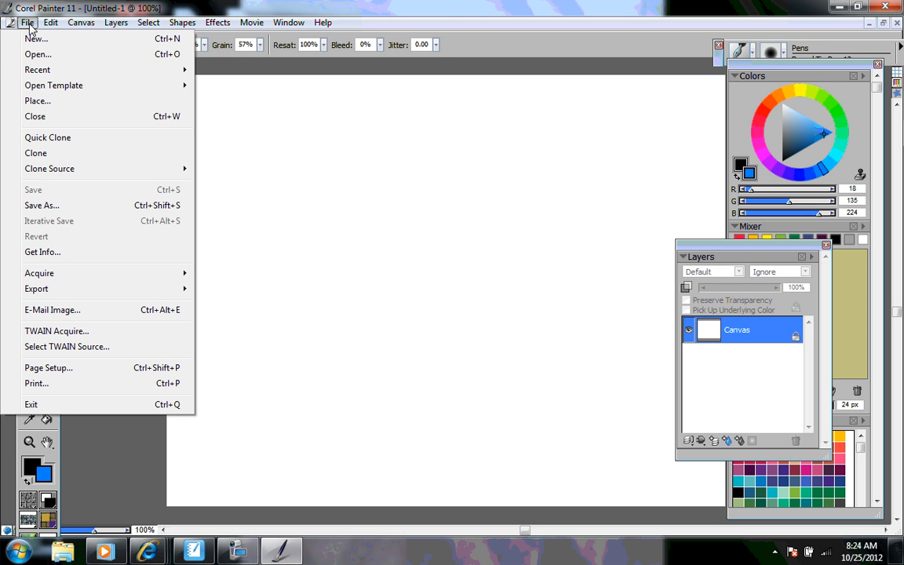
click(37, 102)
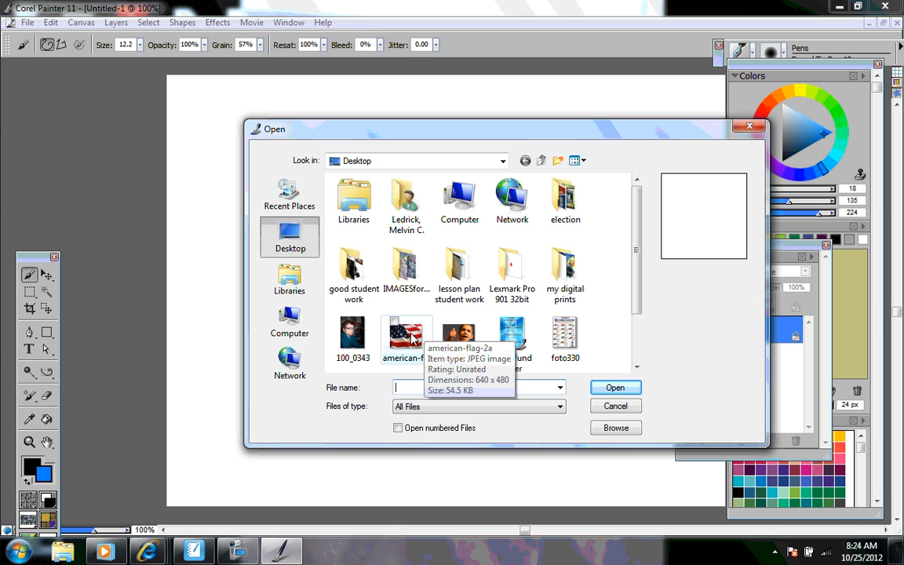
double_click(412, 336)
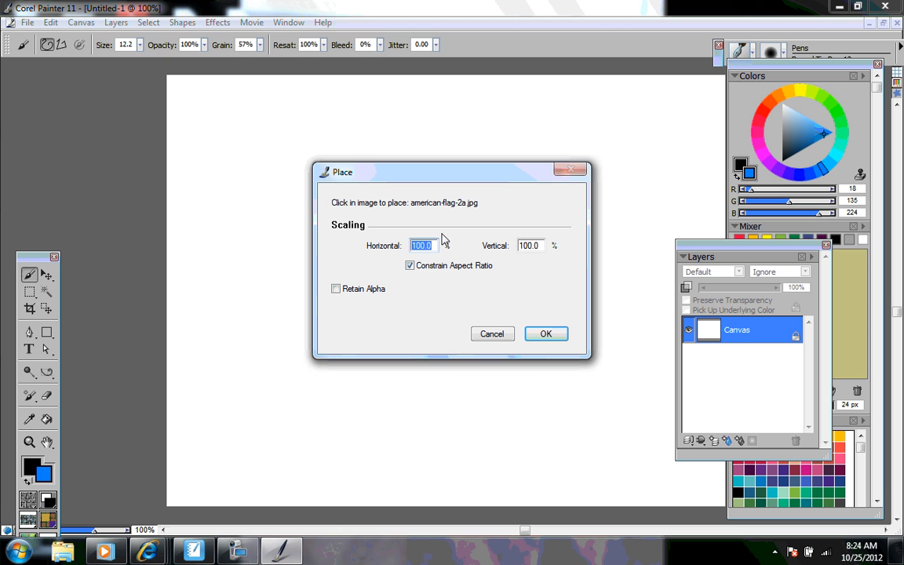
click(546, 333)
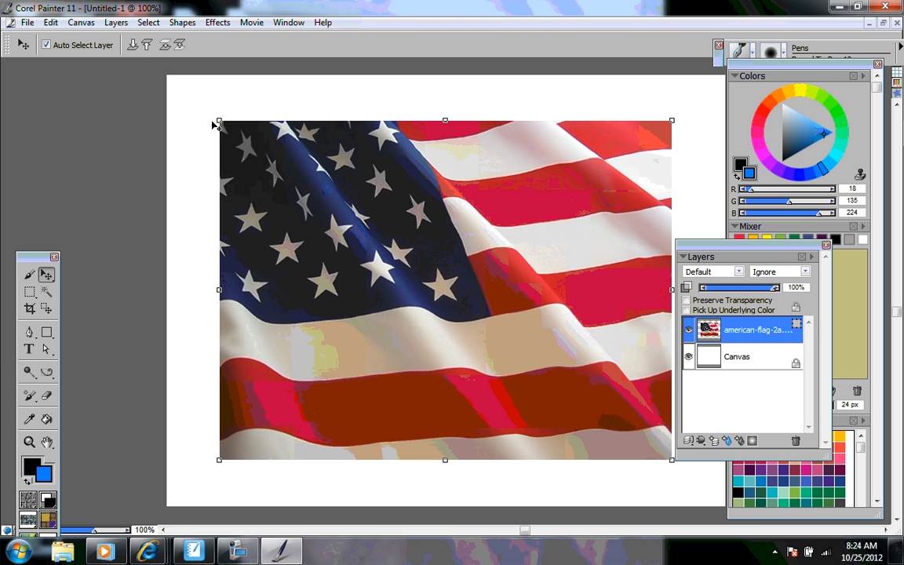
Enlarge and stretch the flag image beyond the canvas edges, and shift it so that it covers the whole canvas.
drag(218, 121, 151, 61)
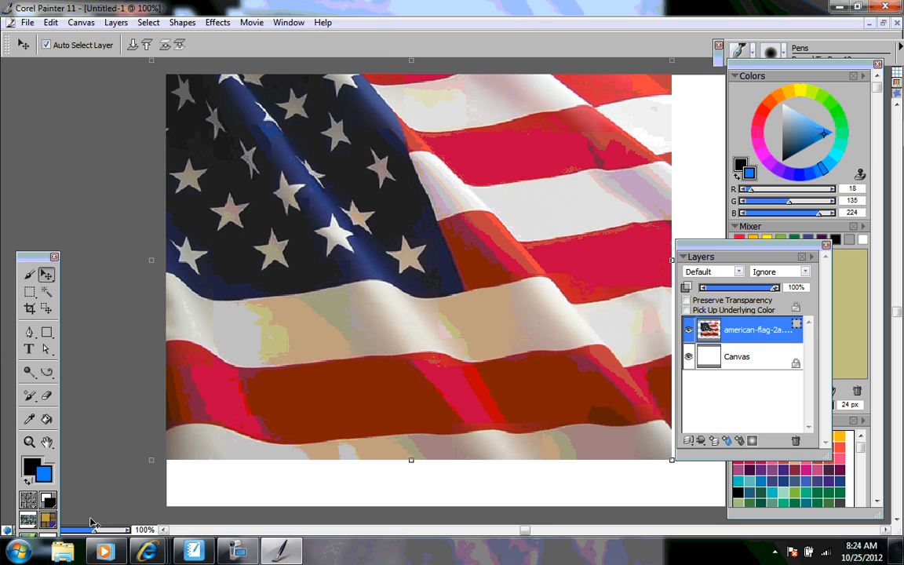
drag(96, 534, 91, 534)
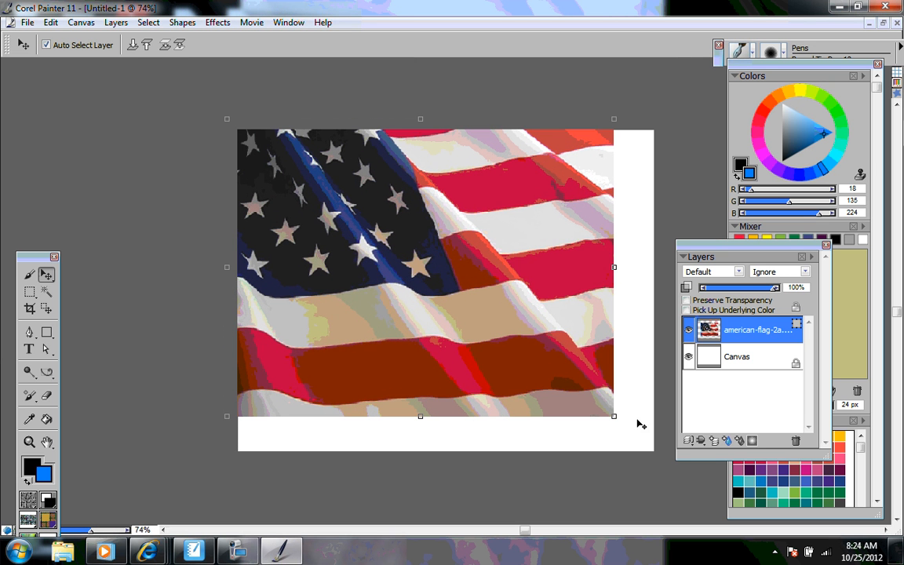
drag(614, 416, 651, 452)
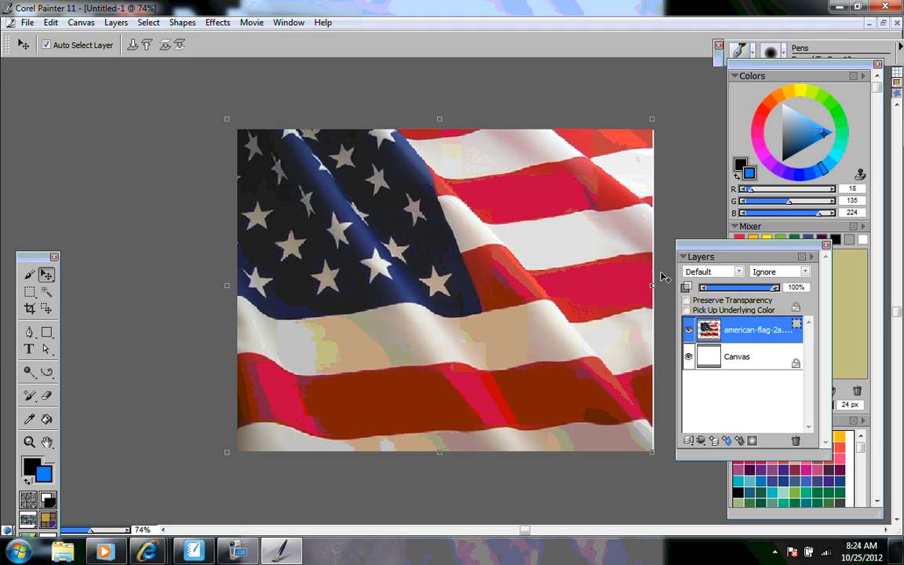
drag(662, 287, 753, 288)
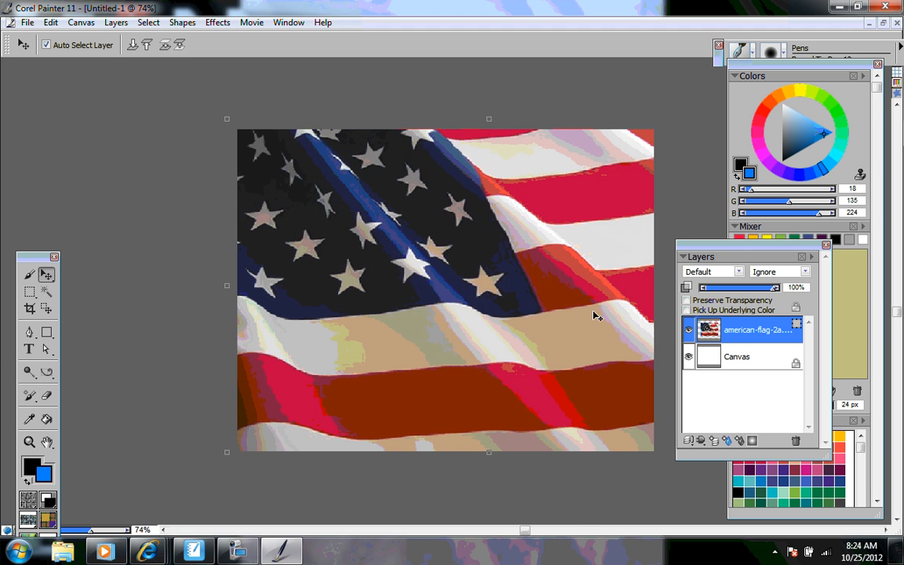
drag(491, 454, 489, 490)
drag(431, 348, 353, 333)
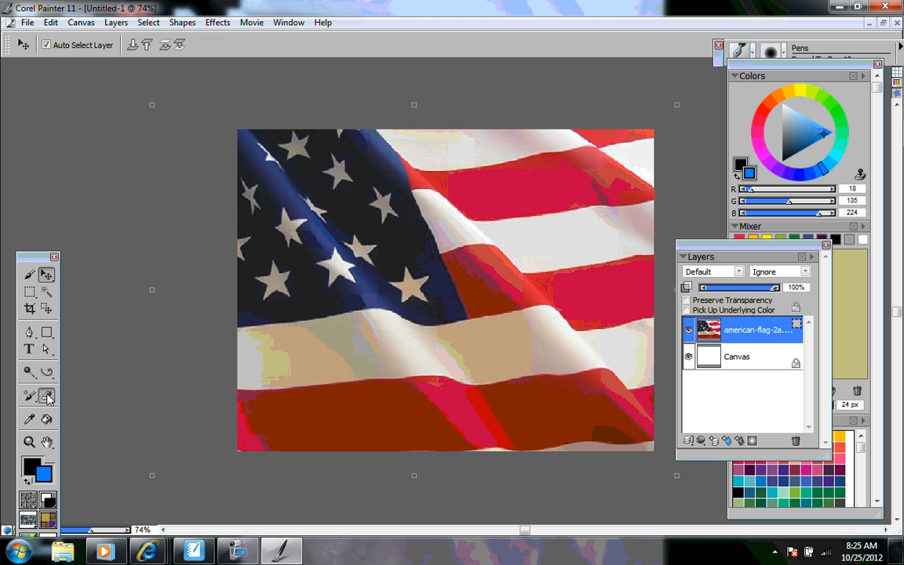
Commit the placed flag to an image layer by starting to use the Eraser on it.
click(46, 396)
click(353, 366)
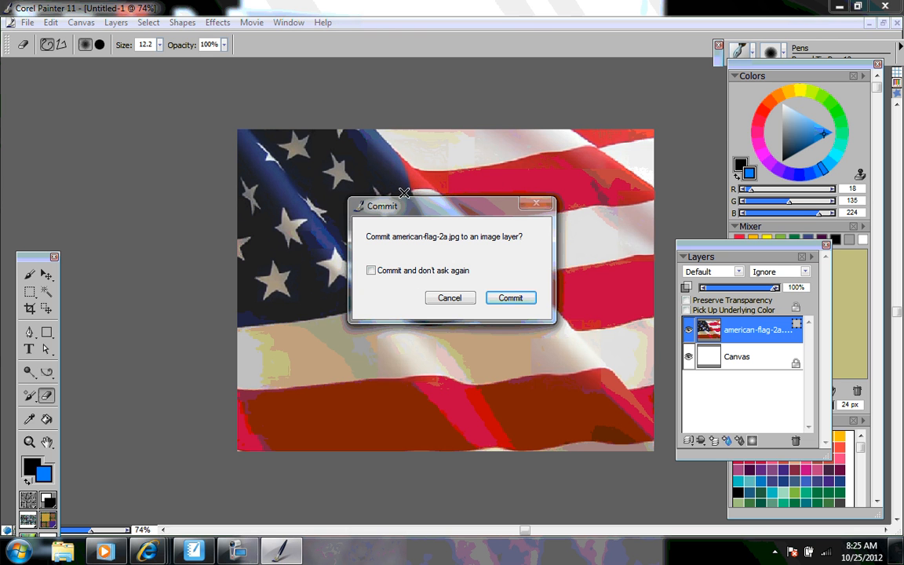
click(527, 299)
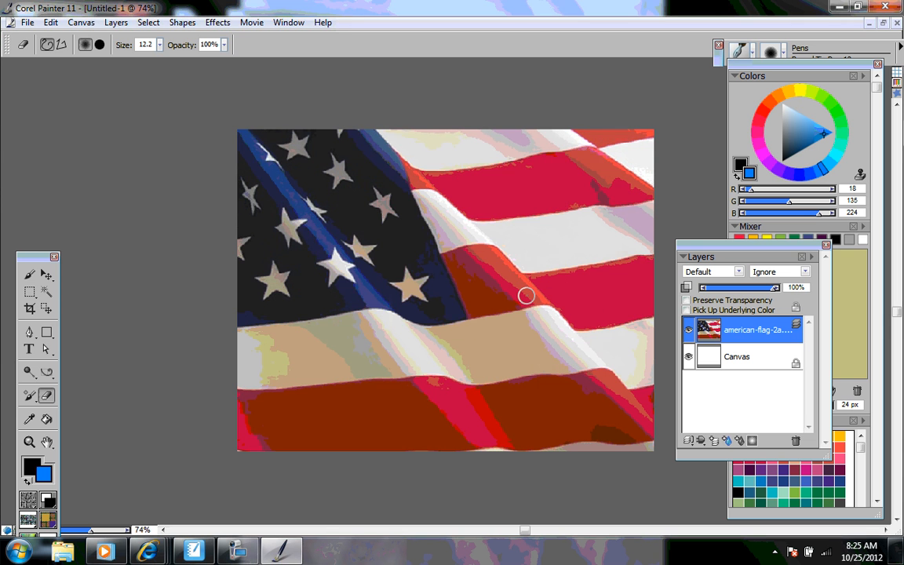
Start the Apply Screen effect on the flag layer, setting its first colour to dark blue (RGB 0, 64, 128) and second to blue (0, 0, 255).
click(218, 24)
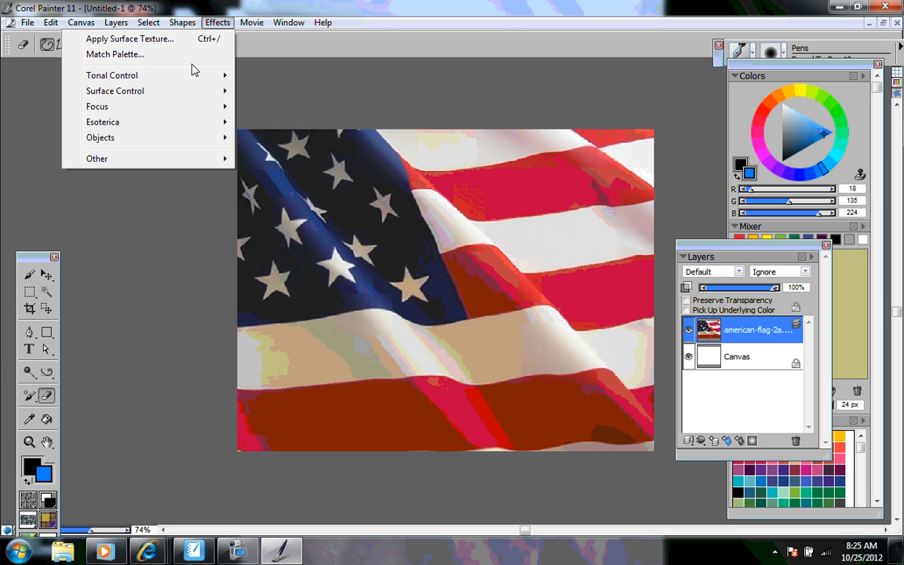
mouse_move(186, 91)
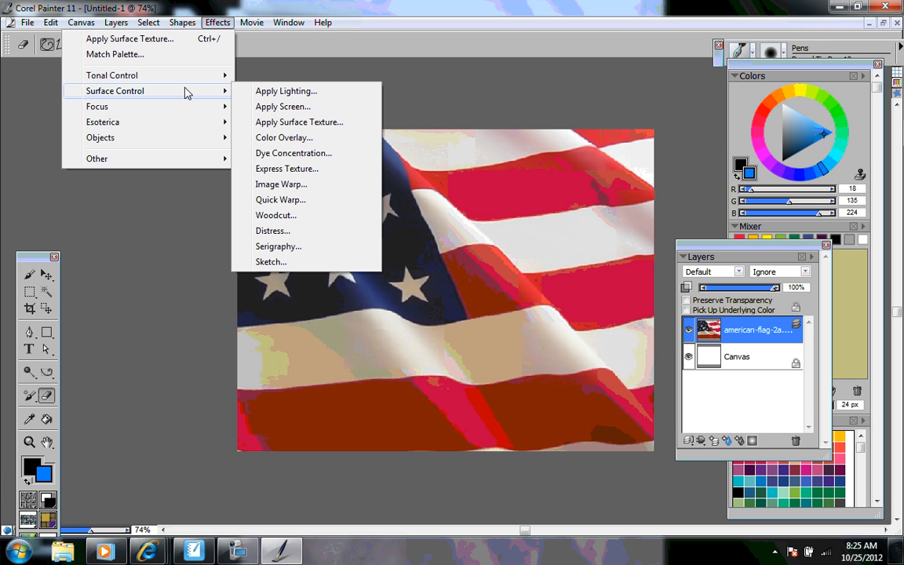
click(287, 107)
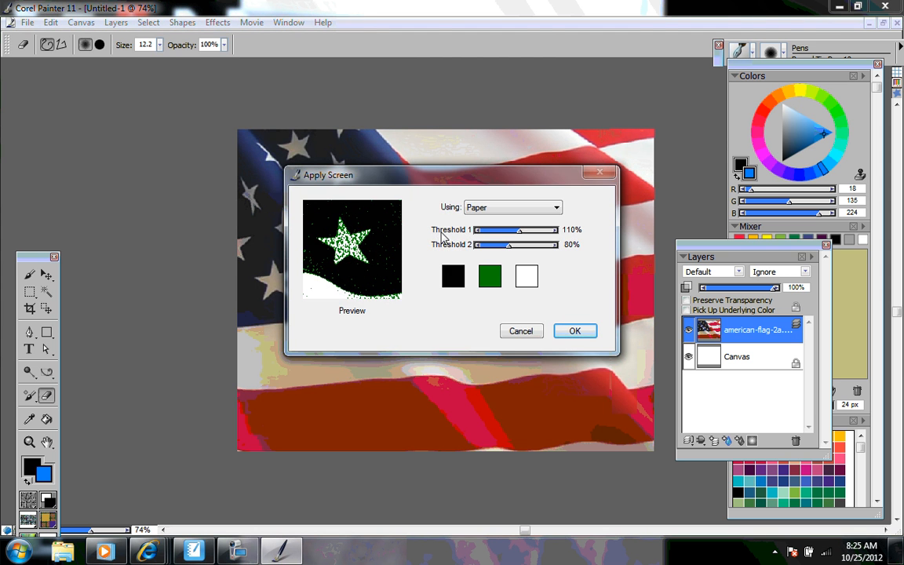
click(453, 276)
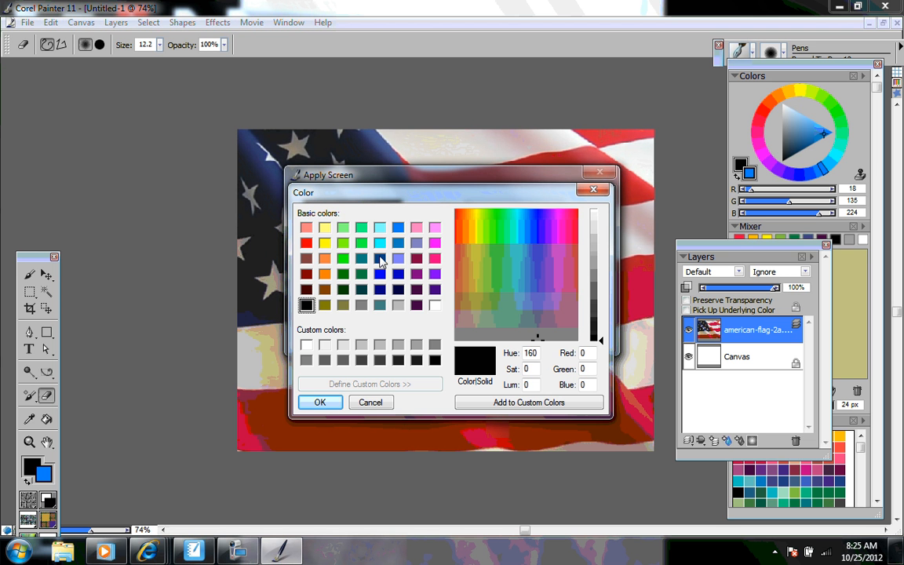
click(380, 259)
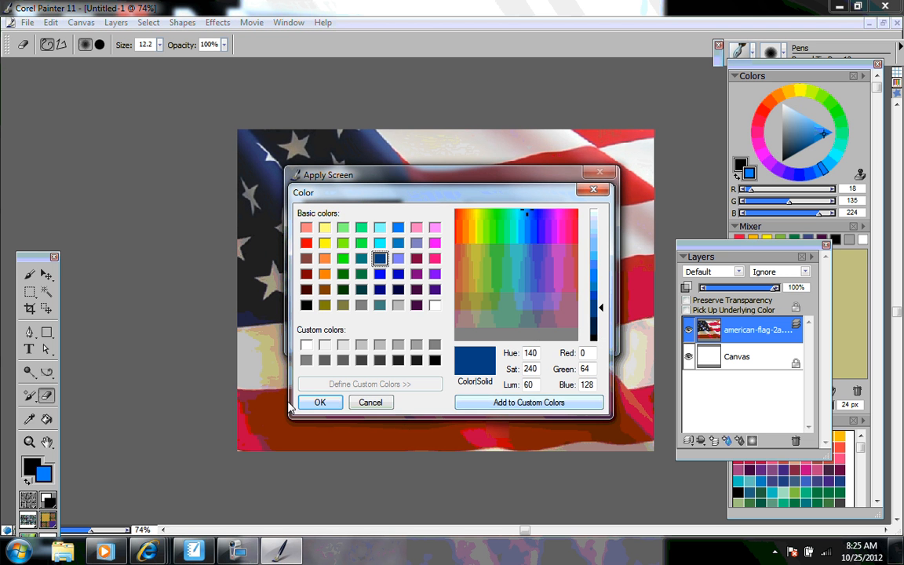
click(314, 401)
click(490, 275)
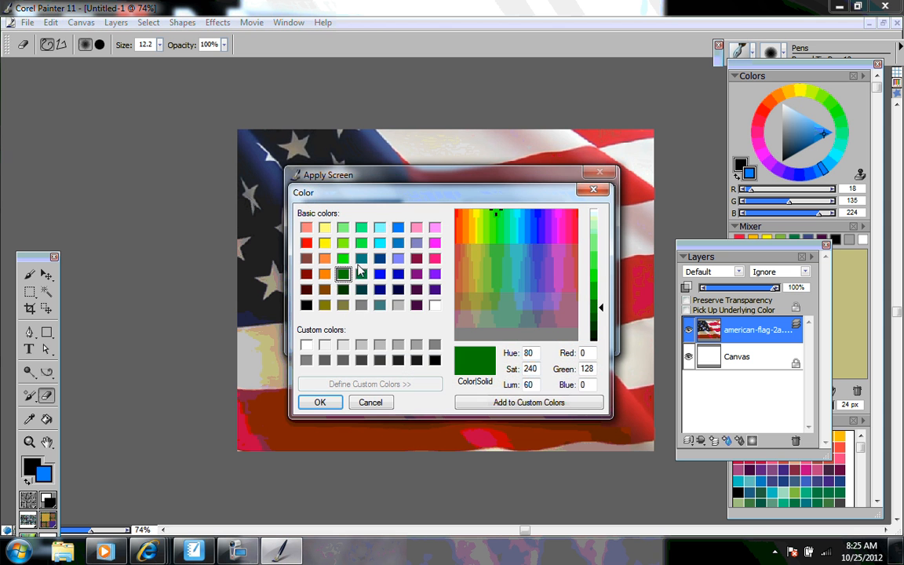
click(380, 273)
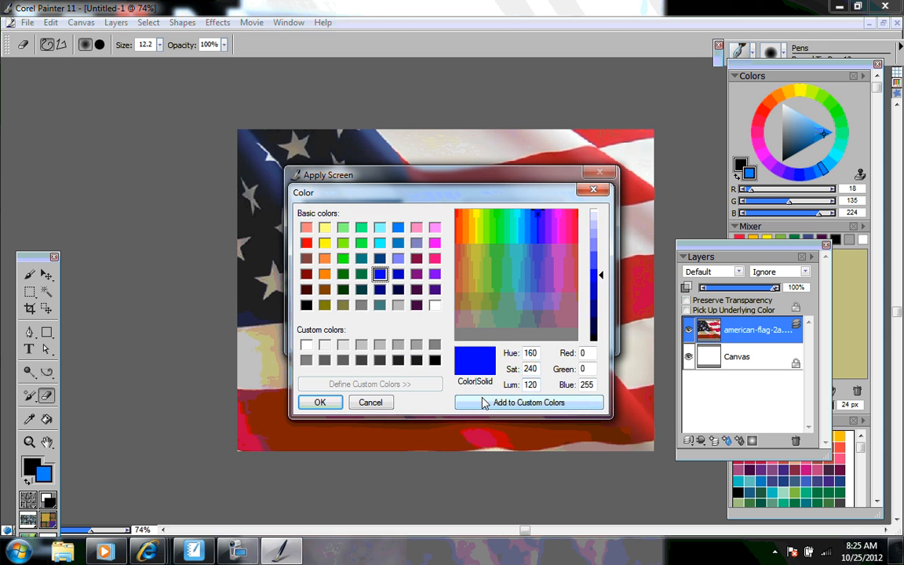
click(340, 403)
Set the third screen colour to light cyan (RGB 128, 255, 255) and apply the effect with Threshold 2 lowered slightly.
click(524, 274)
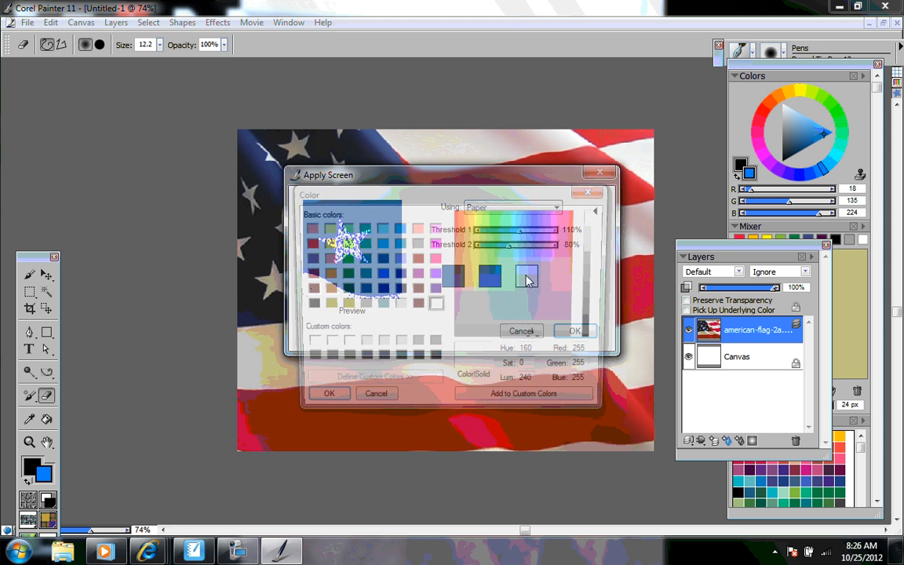
click(380, 229)
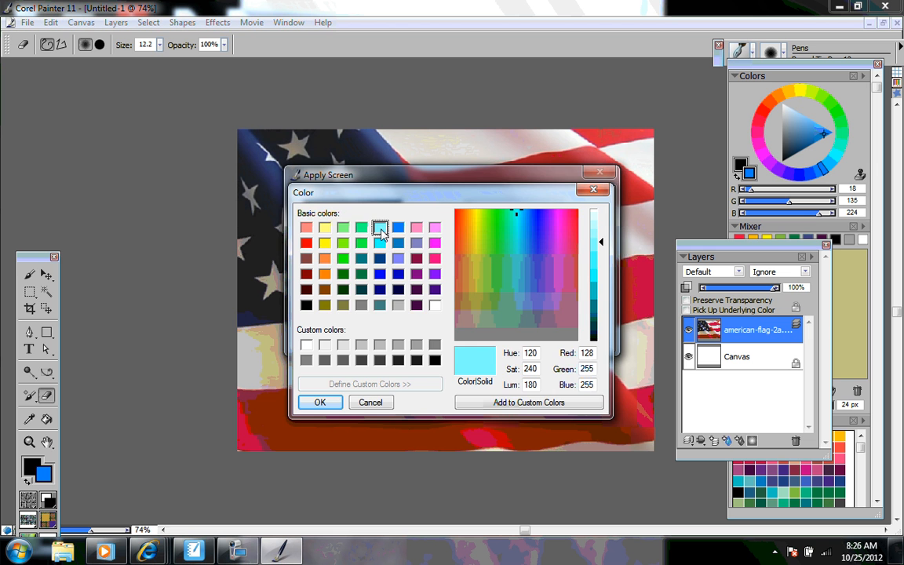
click(317, 403)
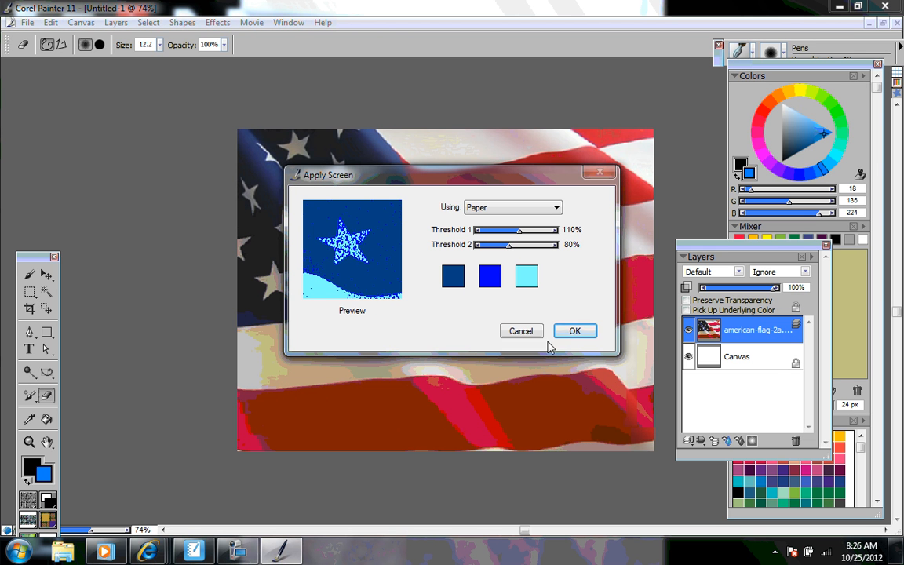
mouse_move(510, 248)
mouse_down()
mouse_move(502, 248)
mouse_move(526, 250)
mouse_move(504, 250)
mouse_up()
click(574, 331)
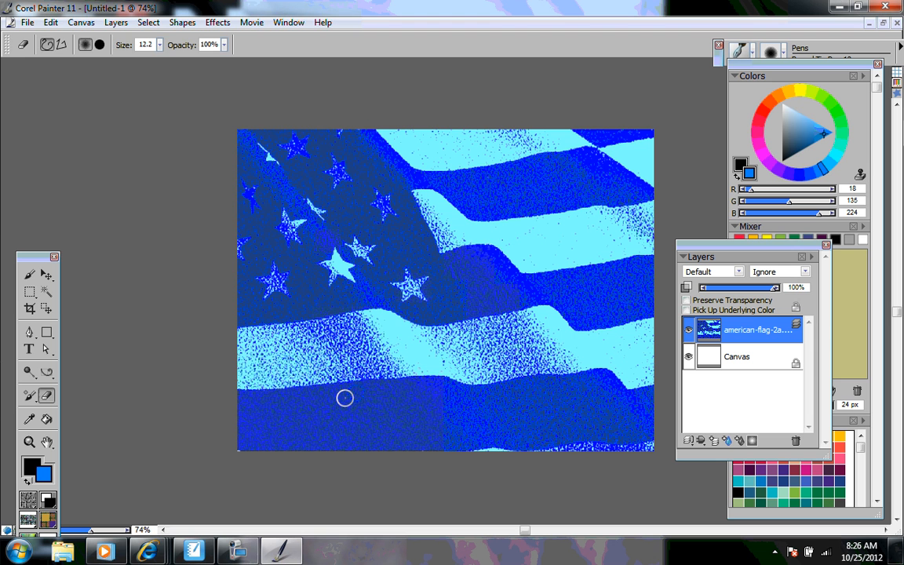
Place barack_obama.jpg from the Desktop at 100% scale and enlarge it proportionally to the canvas's lower-right corner.
click(29, 22)
mouse_move(50, 22)
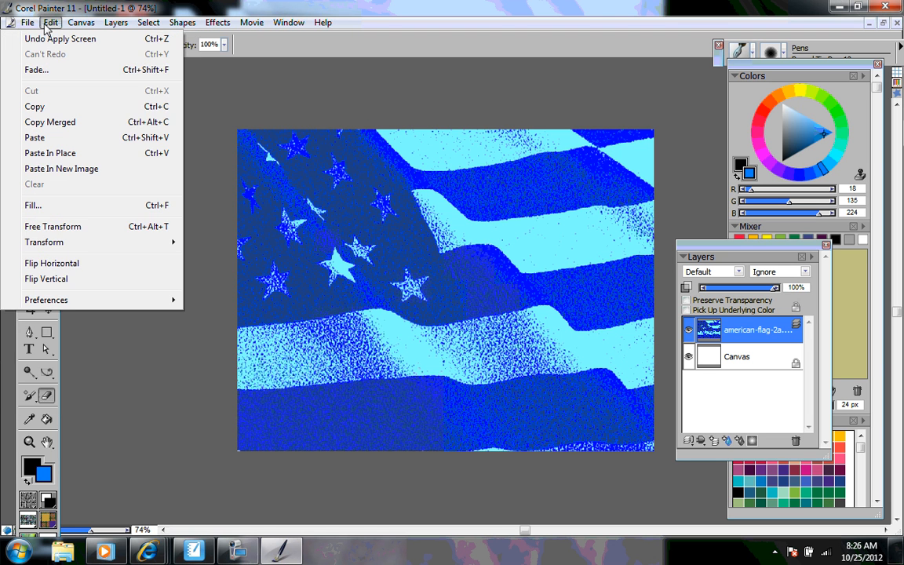
key(Left)
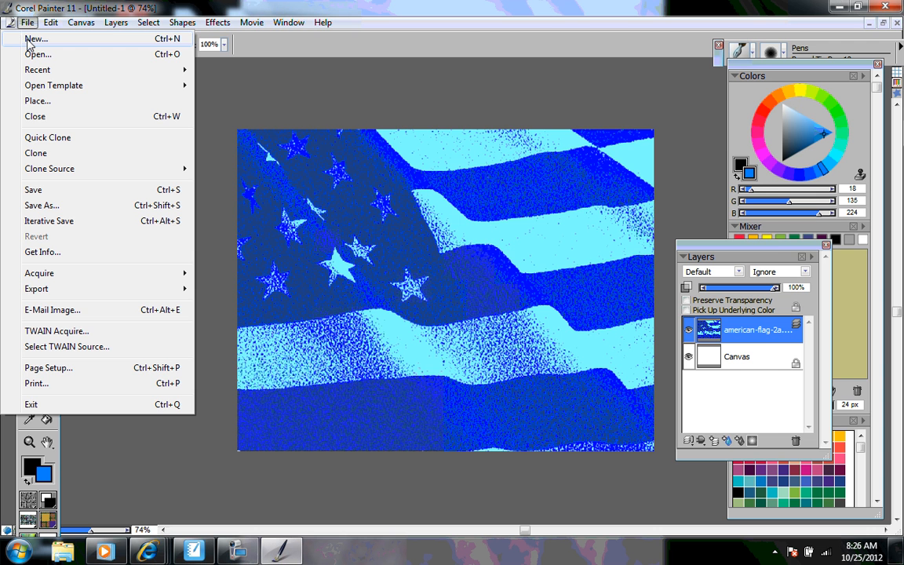
click(34, 100)
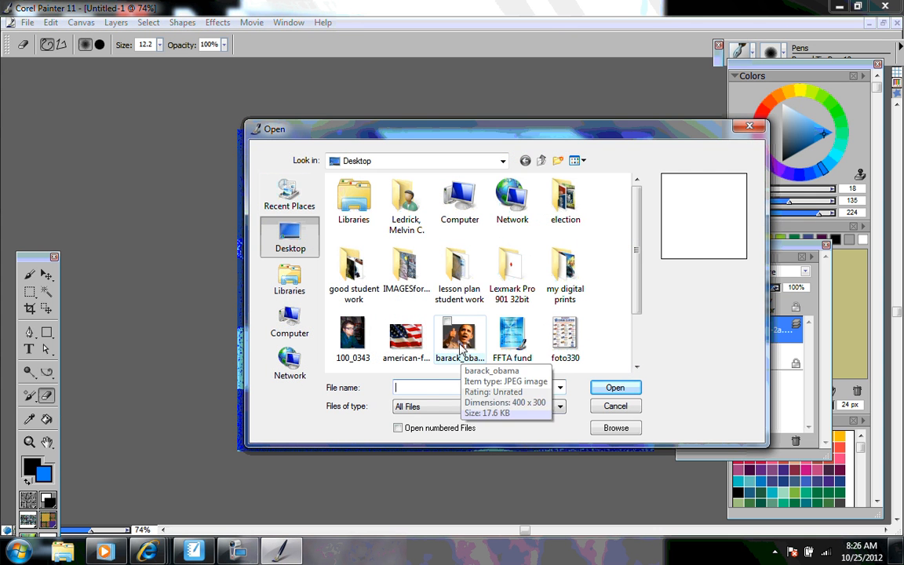
double_click(459, 343)
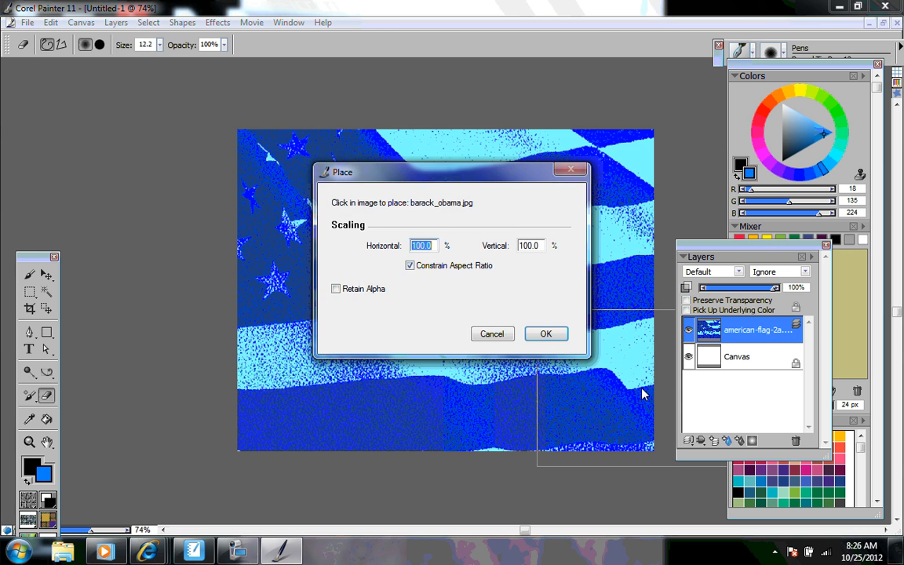
click(550, 333)
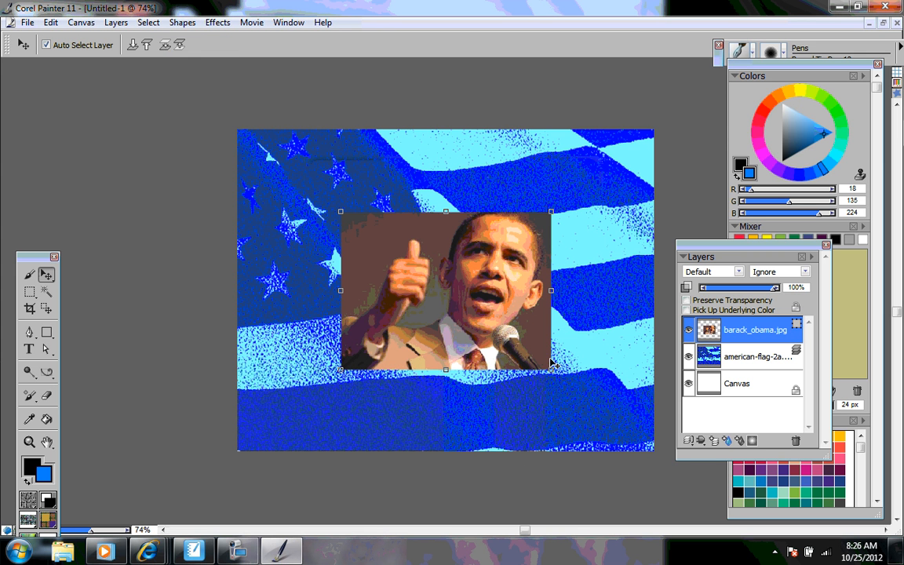
drag(604, 407, 645, 442)
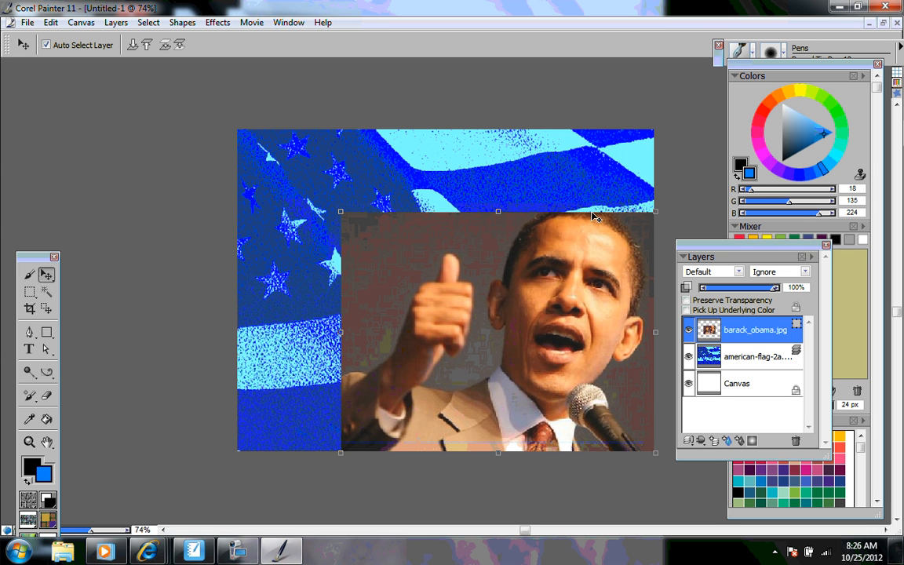
Enlarge the placed Obama photo proportionally to cover the whole canvas and commit it to an image layer with the Eraser.
drag(341, 212, 231, 126)
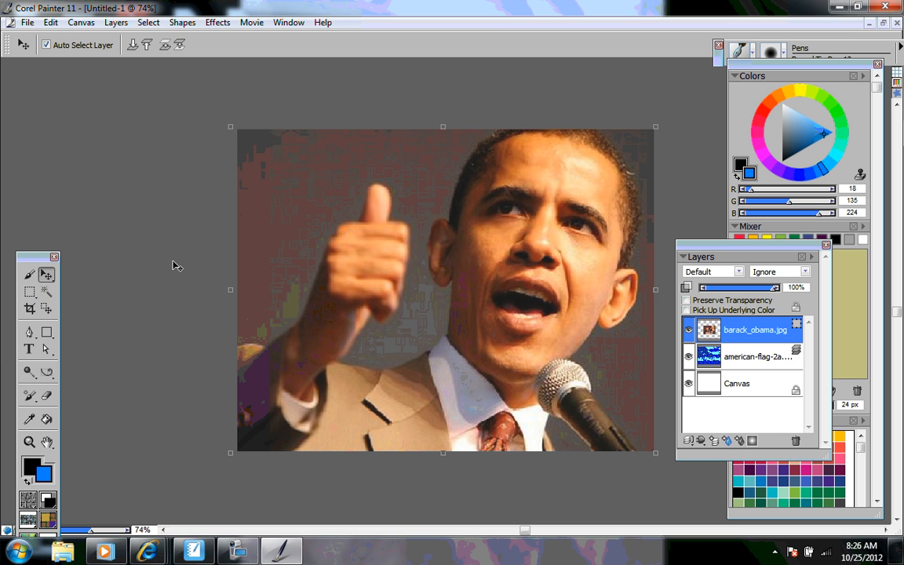
click(47, 397)
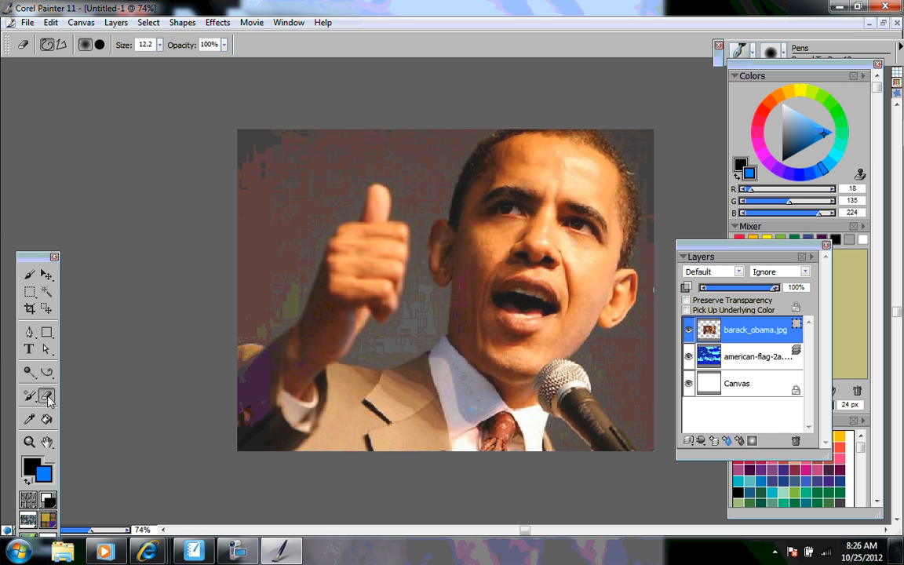
click(292, 267)
click(511, 298)
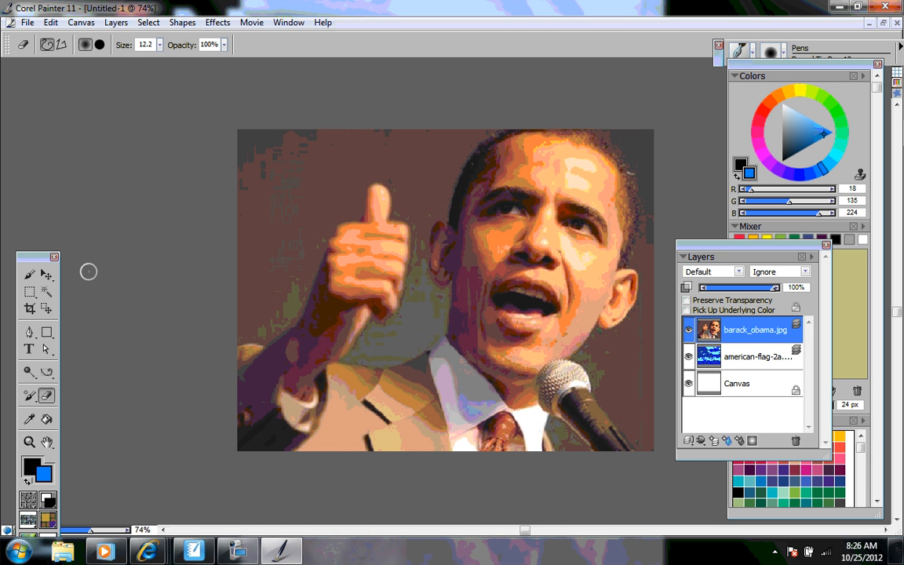
Select the photo's dark background around the raised thumb with the Magic Wand, cut it to a floating layer and delete it.
click(48, 291)
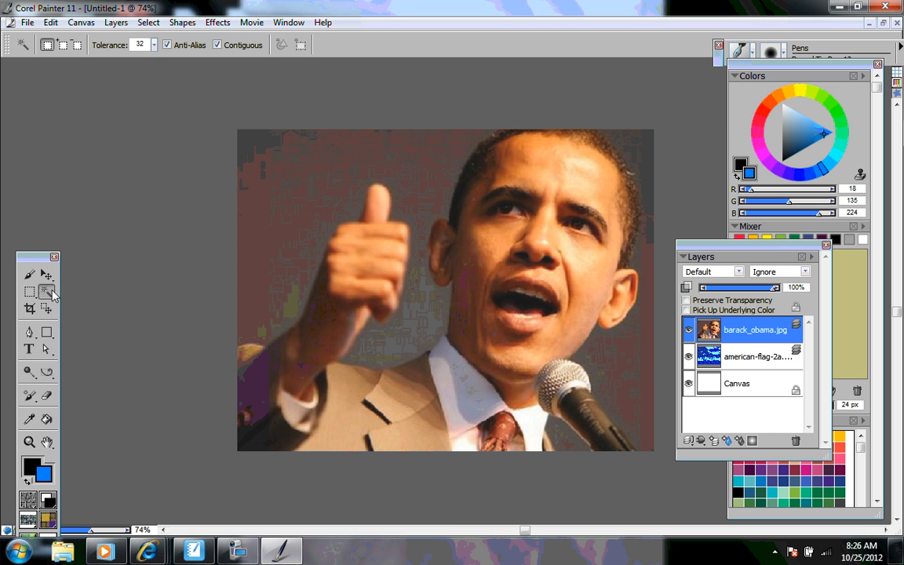
click(294, 190)
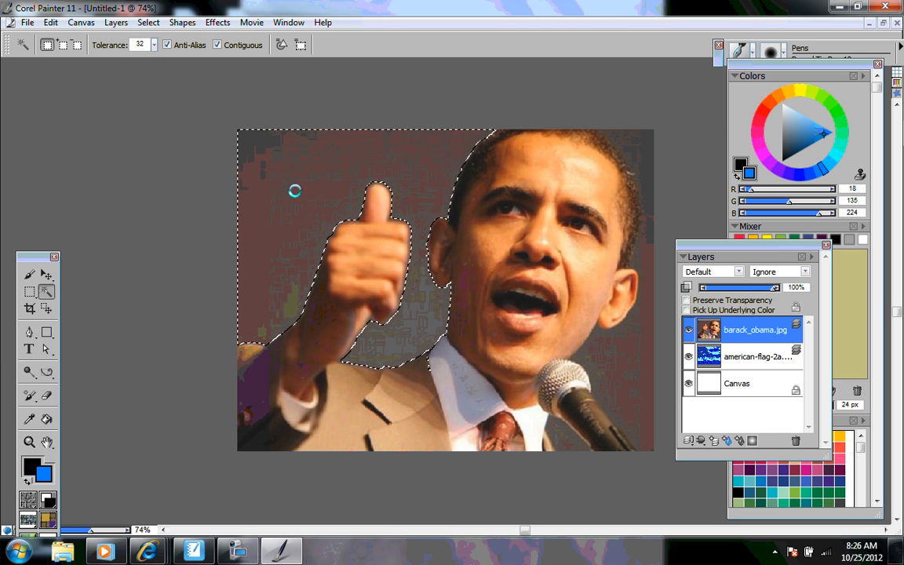
right_click(297, 194)
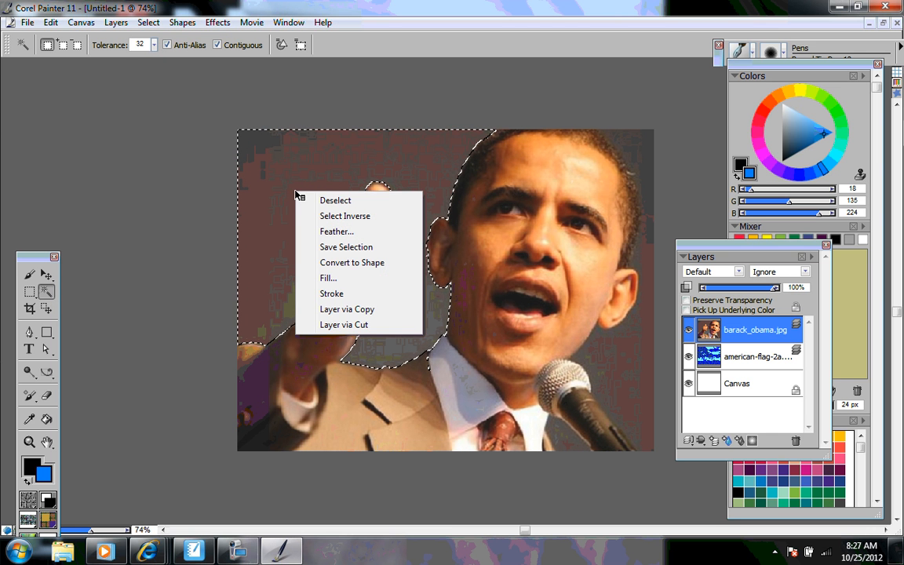
click(345, 327)
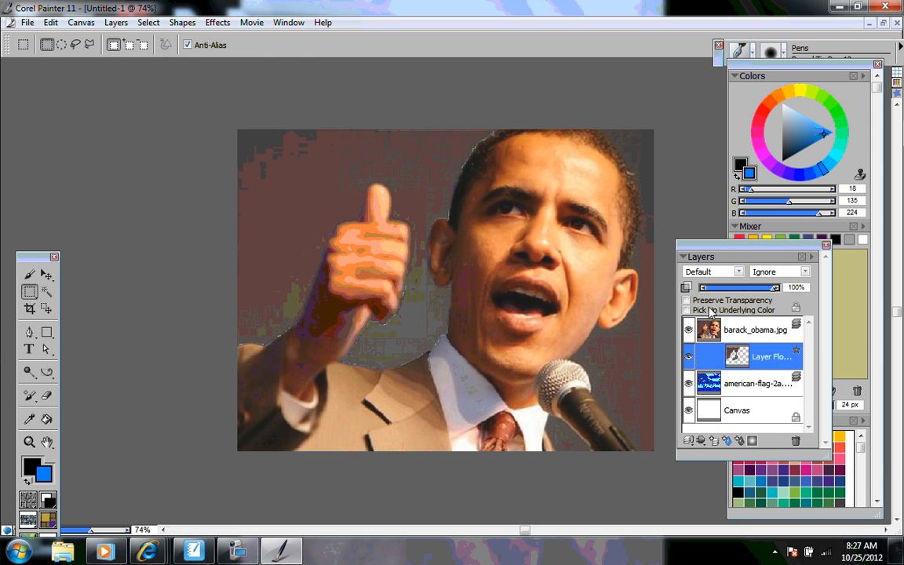
right_click(741, 360)
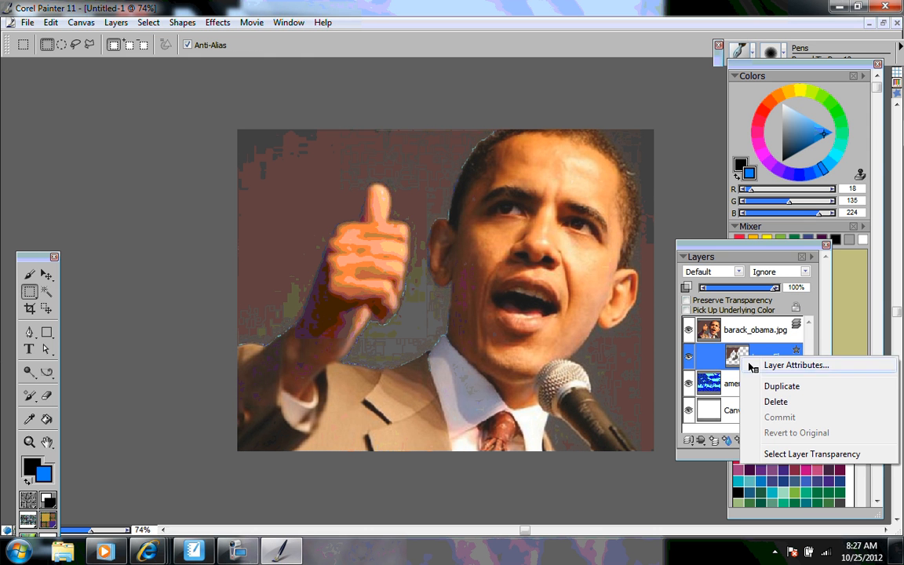
click(777, 402)
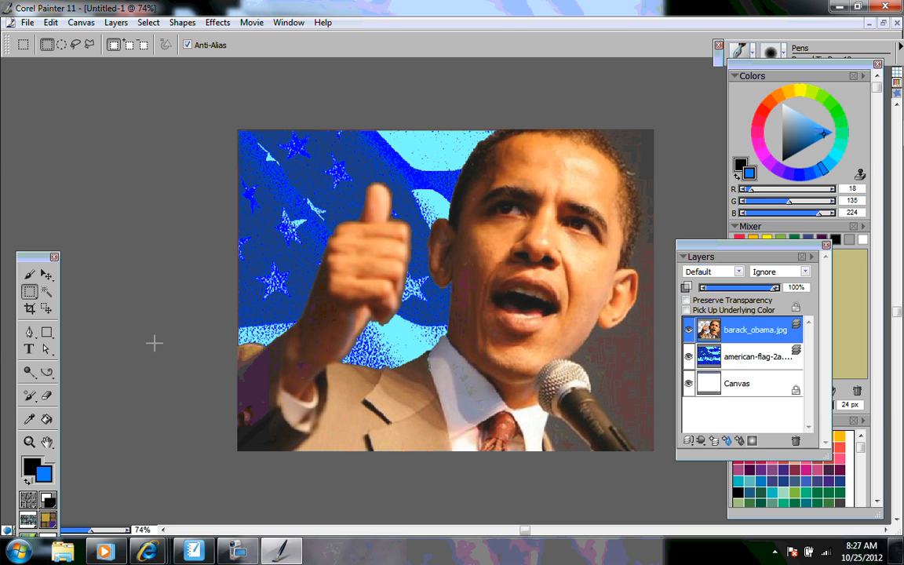
Erase the photo's background beside the hair and ear and along the canvas's right edge with the Eraser at size 12.2.
click(46, 396)
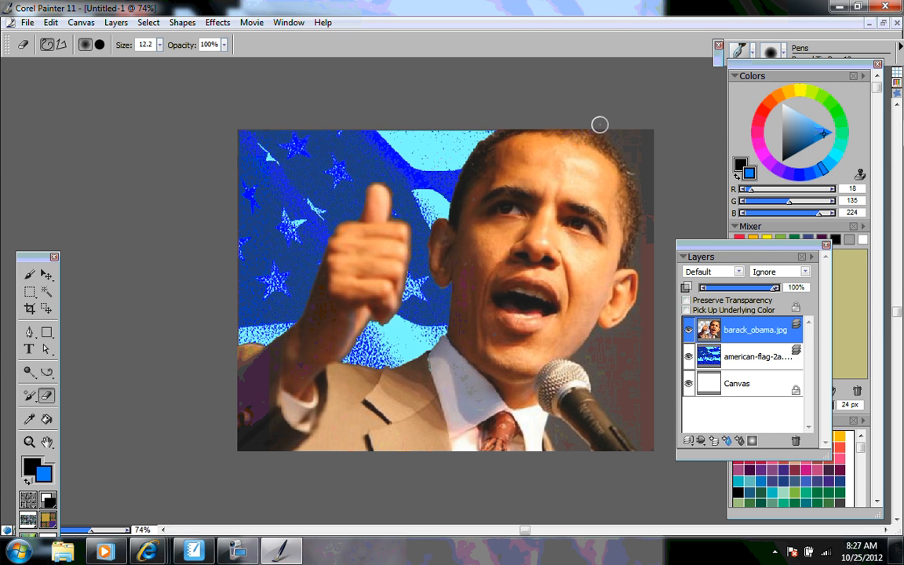
mouse_move(600, 124)
mouse_down()
mouse_move(618, 135)
mouse_move(642, 181)
mouse_move(650, 149)
mouse_move(637, 121)
mouse_move(623, 123)
mouse_move(647, 149)
mouse_move(644, 127)
mouse_move(632, 127)
mouse_up()
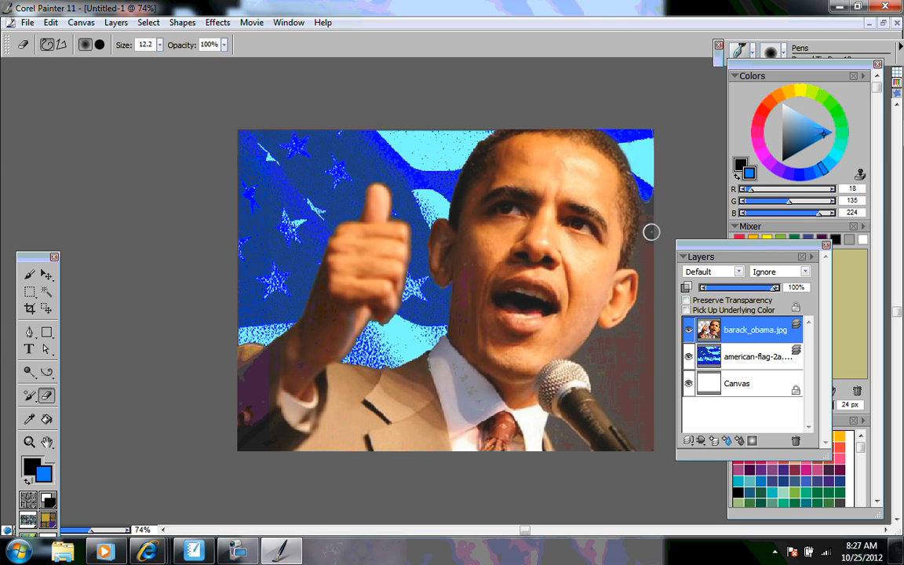
mouse_move(652, 231)
mouse_down()
mouse_move(647, 197)
mouse_move(632, 266)
mouse_move(646, 277)
mouse_move(643, 244)
mouse_move(655, 203)
mouse_move(652, 284)
mouse_move(639, 310)
mouse_move(651, 285)
mouse_move(654, 393)
mouse_move(654, 355)
mouse_up()
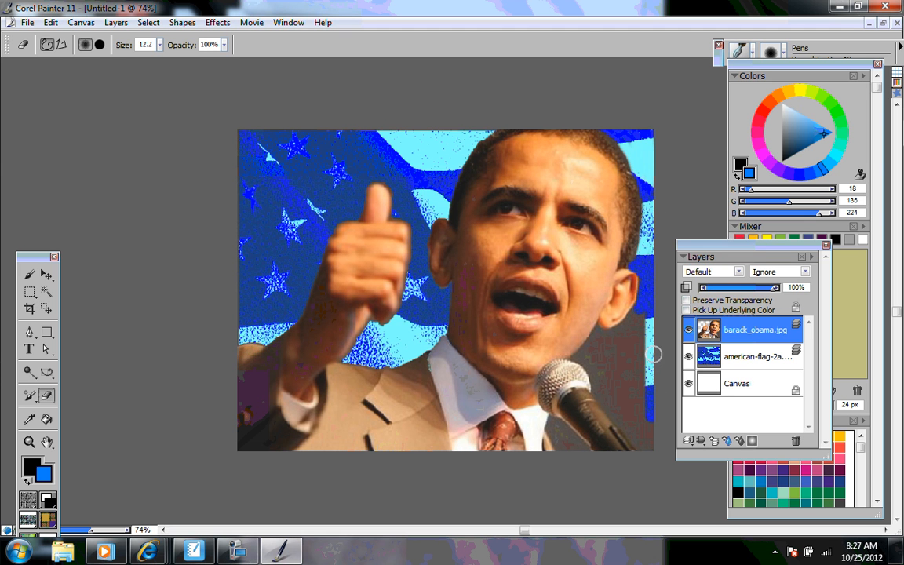
Erase the remaining background around the microphone and jaw with the Eraser at size 21.5, and the small gaps at size 10.4.
click(161, 47)
drag(161, 47, 174, 55)
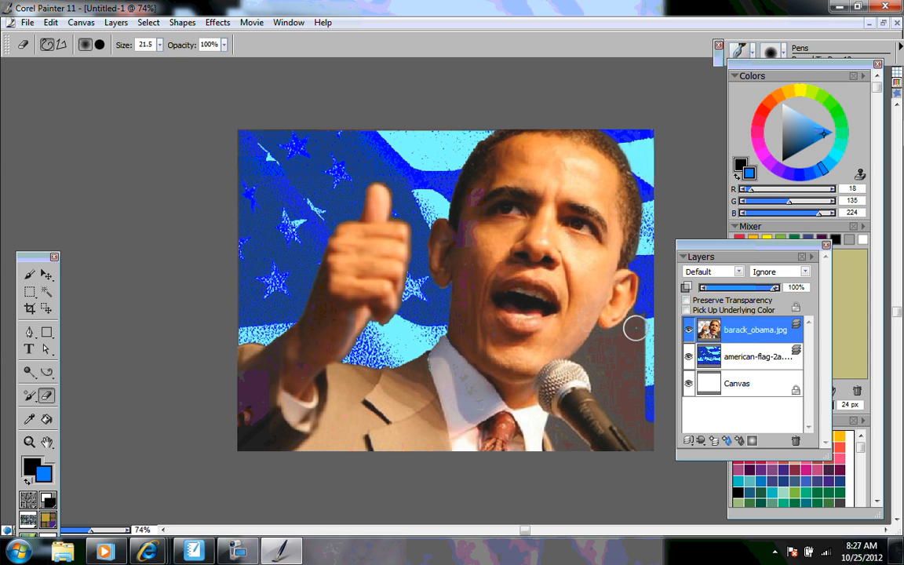
mouse_move(635, 330)
mouse_down()
mouse_move(589, 355)
mouse_move(599, 388)
mouse_move(654, 450)
mouse_move(643, 337)
mouse_move(615, 364)
mouse_move(624, 399)
mouse_move(602, 359)
mouse_move(617, 351)
mouse_move(635, 362)
mouse_move(645, 425)
mouse_move(635, 377)
mouse_up()
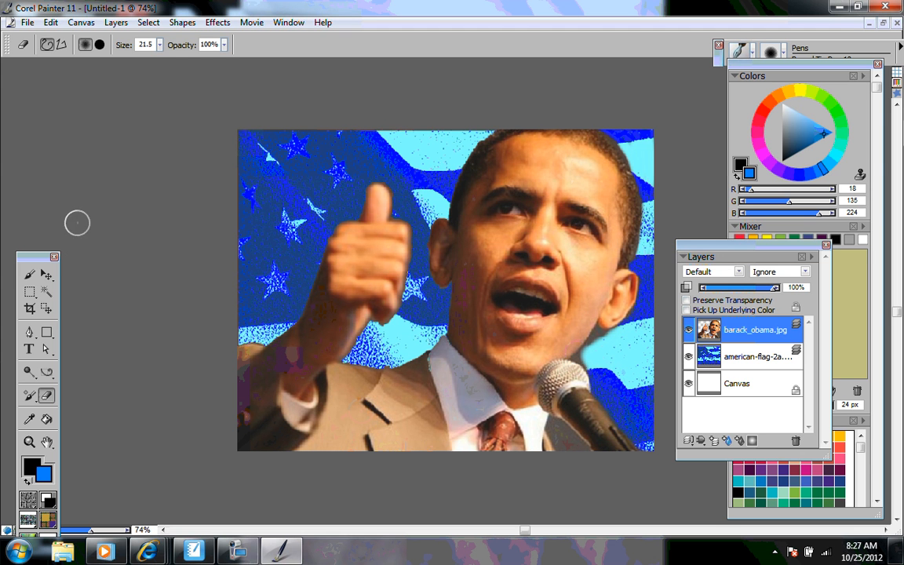
mouse_move(161, 45)
mouse_down()
mouse_move(146, 53)
mouse_move(155, 48)
mouse_up()
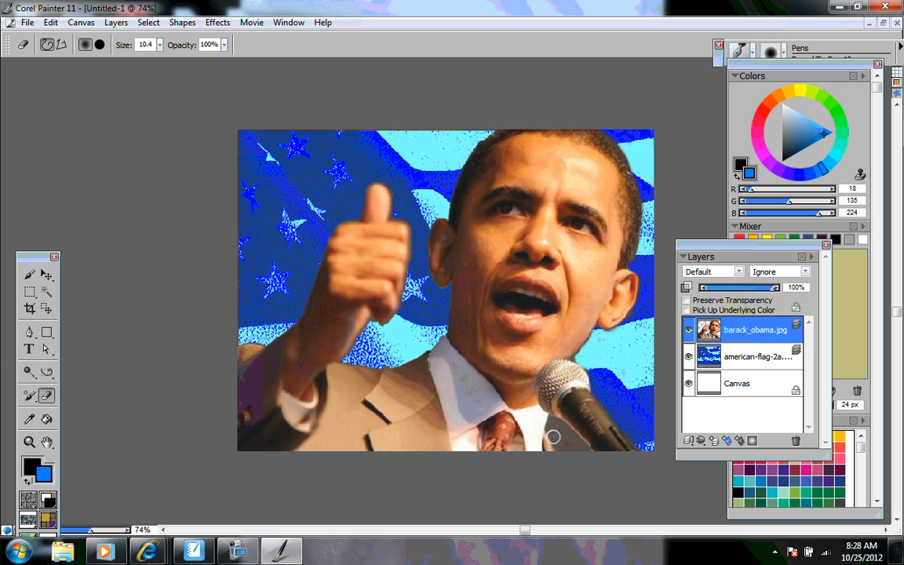
mouse_move(550, 432)
mouse_down()
mouse_move(561, 457)
mouse_move(556, 416)
mouse_move(579, 442)
mouse_up()
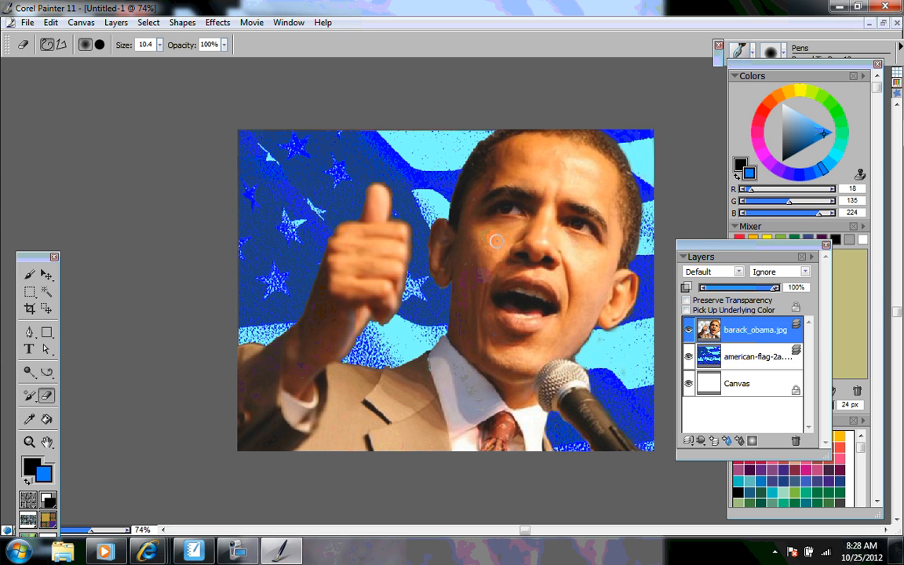
Start the Woodcut effect on the Obama layer, centre its preview on the face and choose Use Color Set.
click(214, 23)
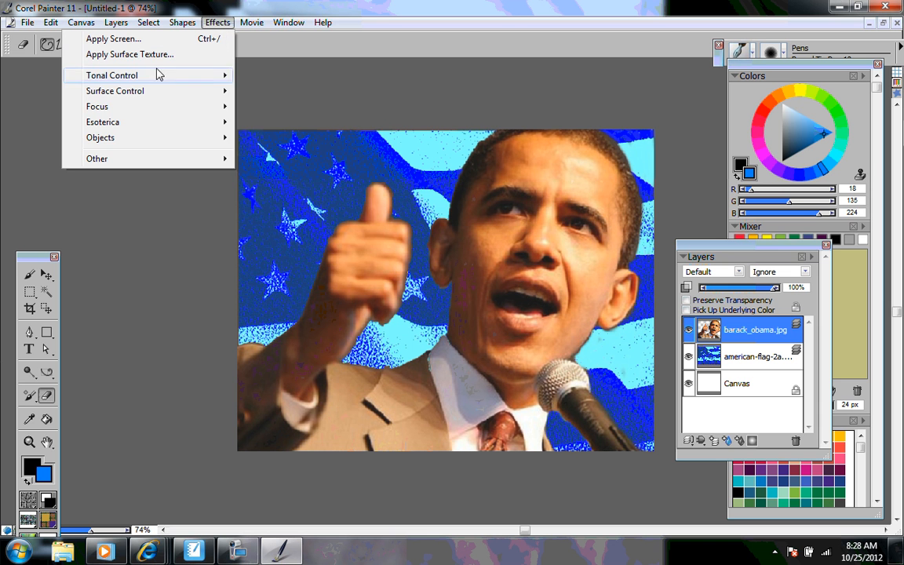
mouse_move(155, 93)
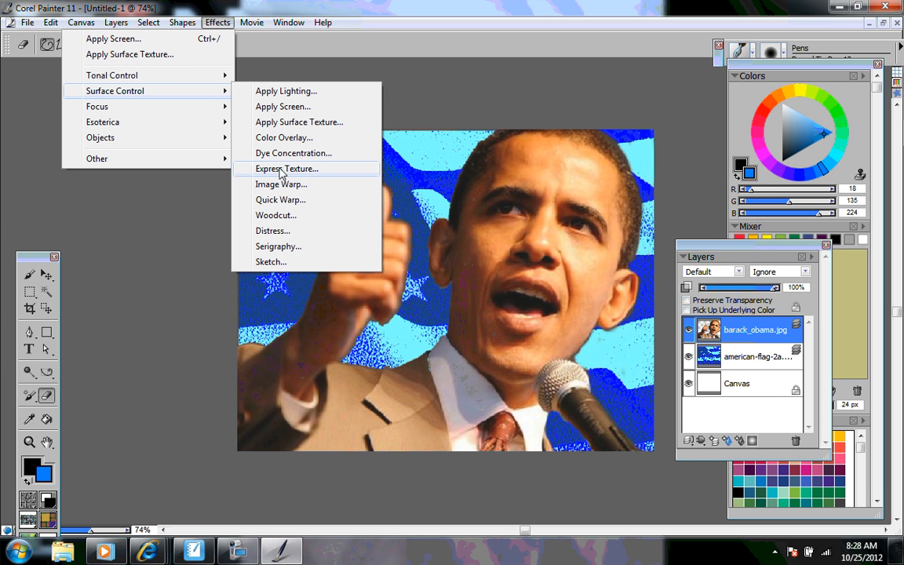
click(279, 215)
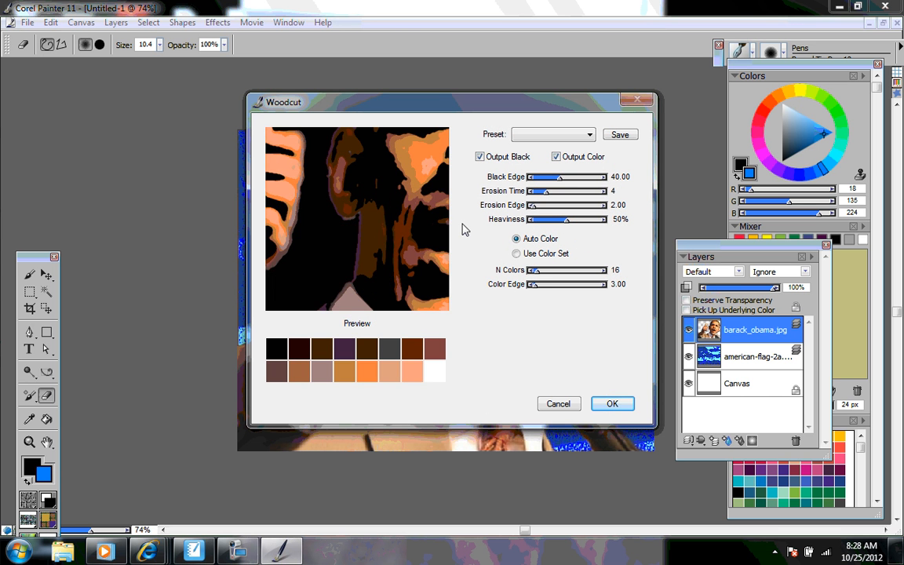
drag(405, 219, 342, 248)
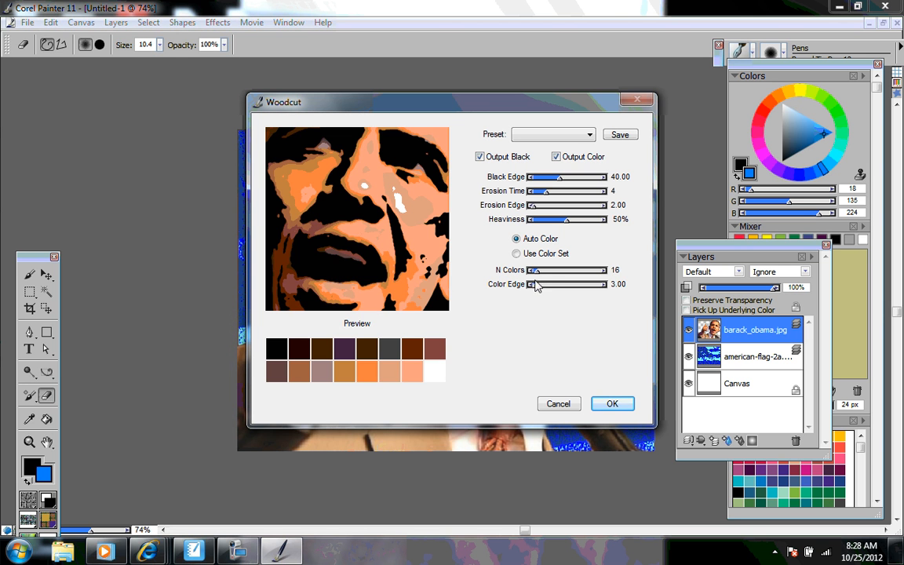
click(516, 253)
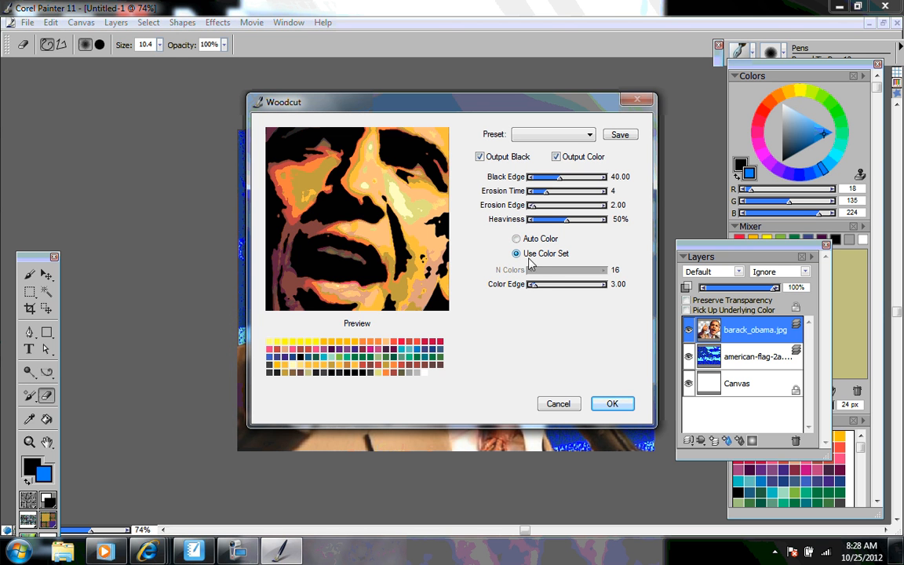
Set Erosion Time to 8, Erosion Edge to 1.00 and Color Edge to 0.00, and apply the Woodcut effect.
mouse_move(537, 289)
mouse_down()
mouse_move(571, 288)
mouse_move(551, 292)
mouse_up()
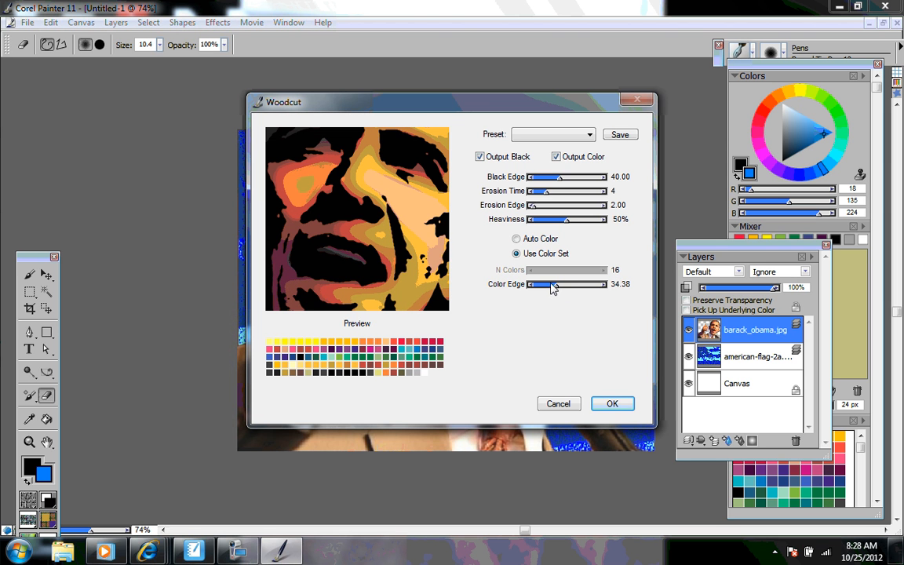
drag(534, 208, 562, 192)
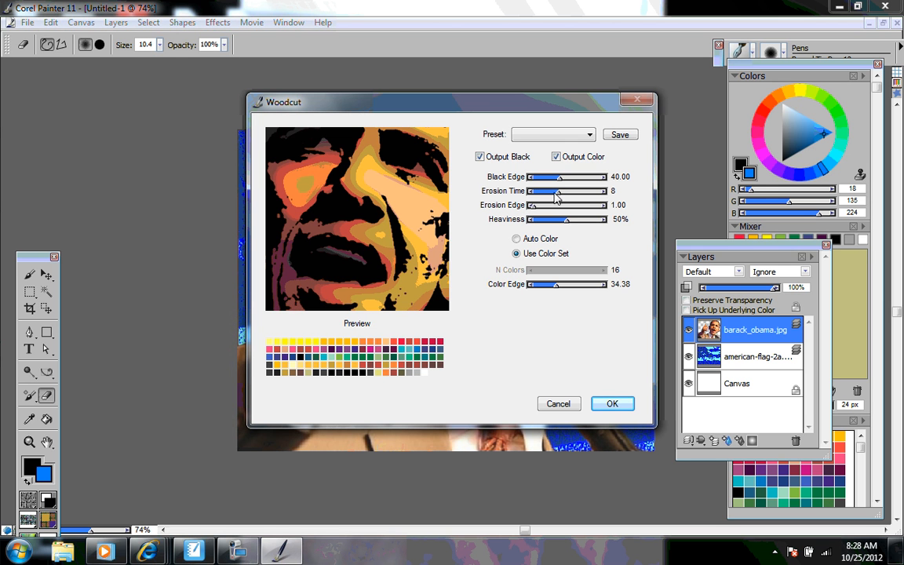
drag(363, 213, 288, 196)
drag(331, 218, 418, 243)
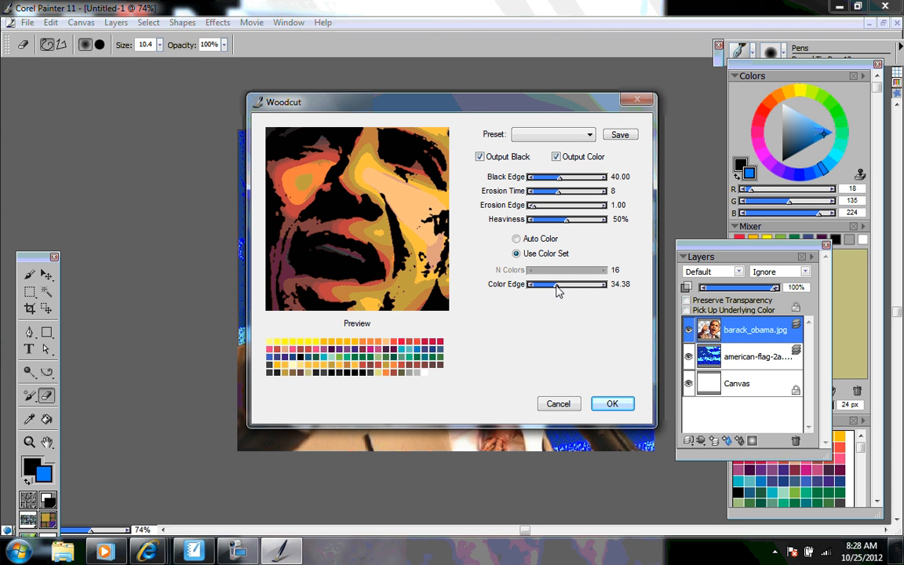
drag(556, 291, 525, 293)
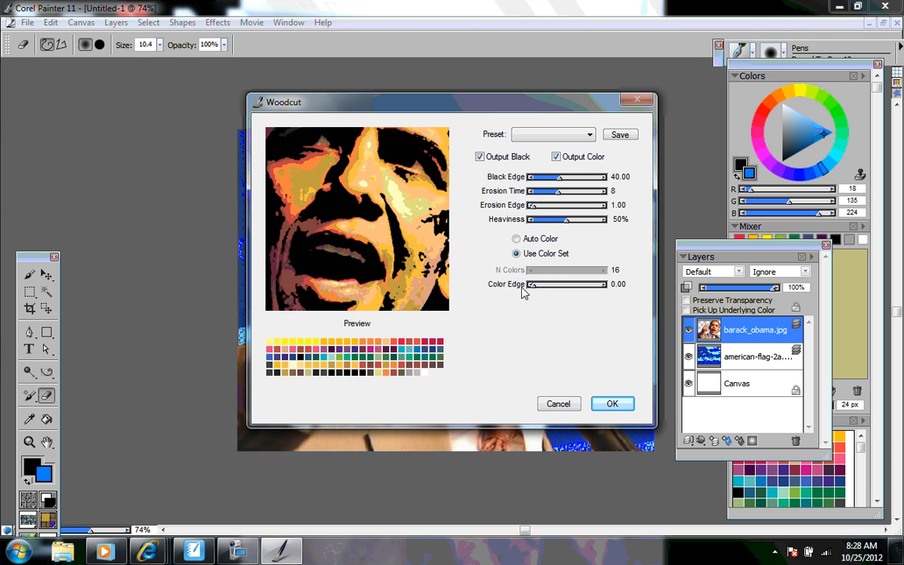
click(613, 403)
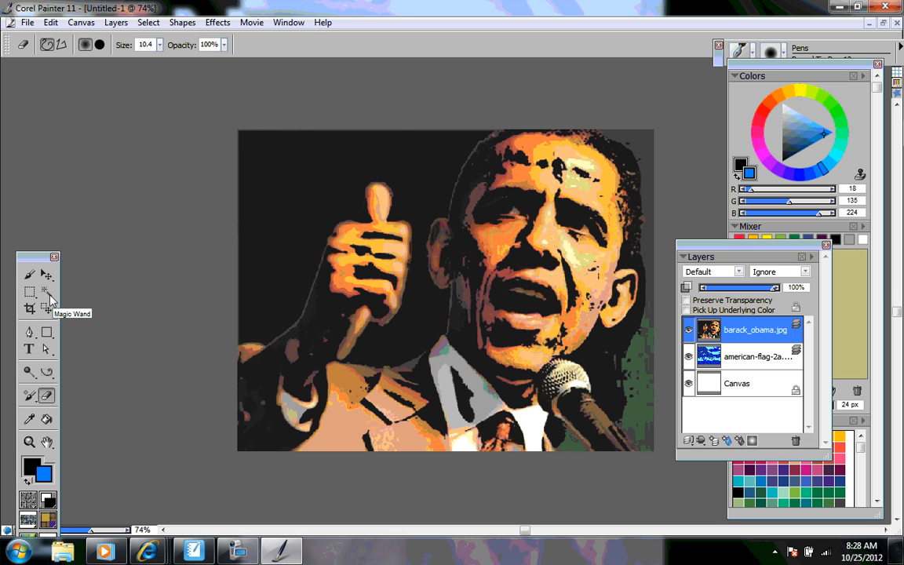
Select the black woodcut areas around the figure with the Magic Wand, cut them to a floating layer and delete it.
click(46, 291)
click(284, 227)
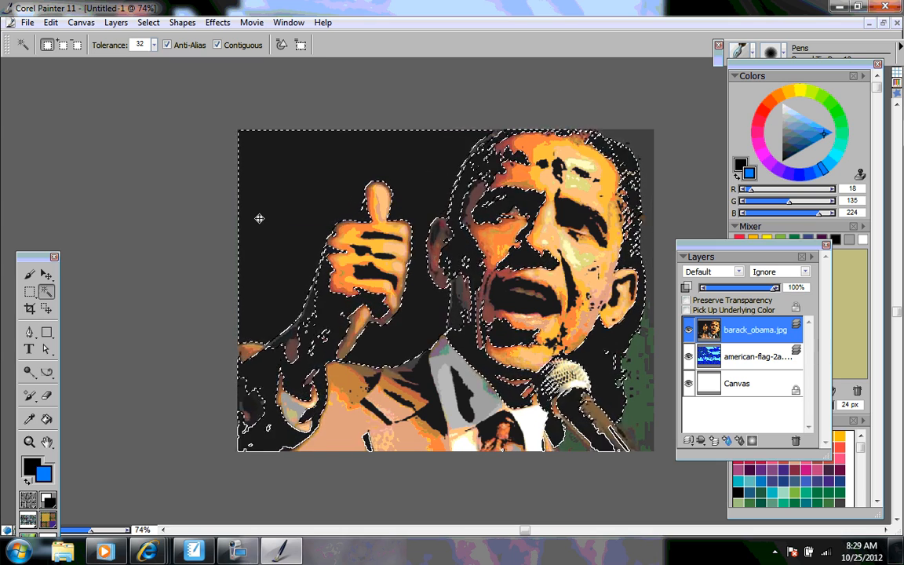
right_click(259, 219)
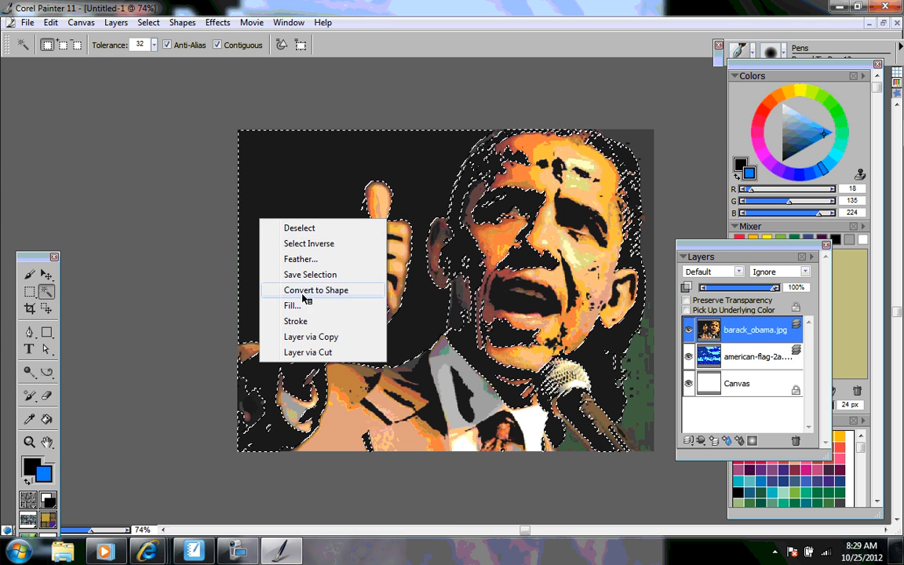
click(287, 352)
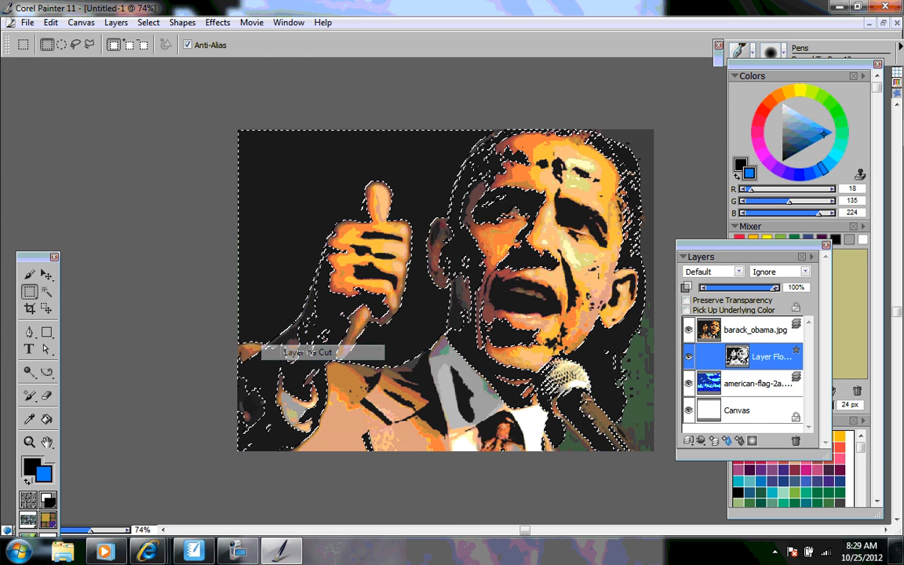
right_click(748, 358)
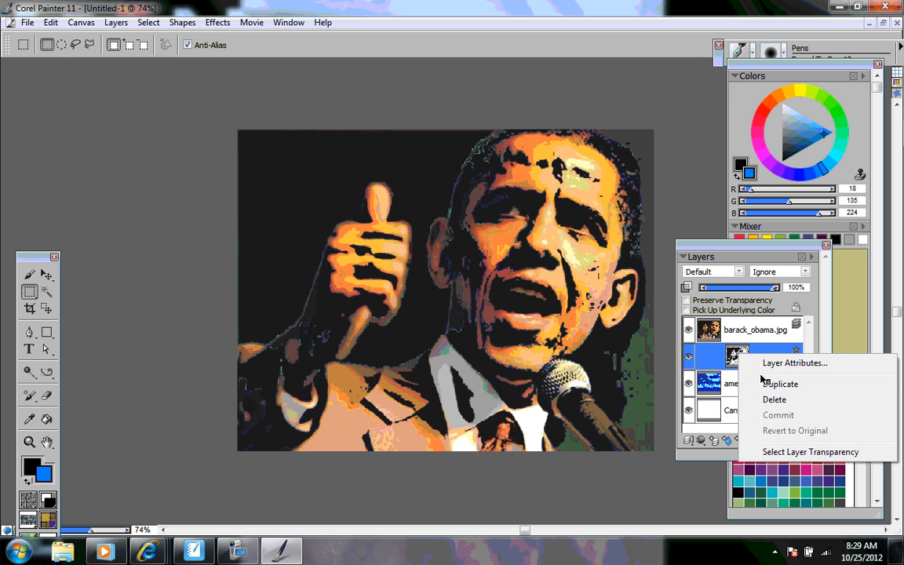
click(774, 399)
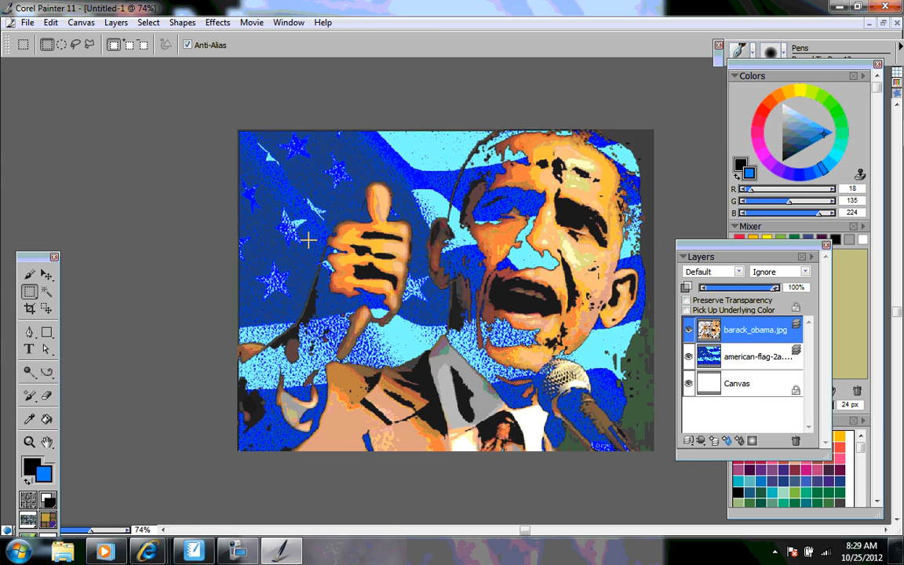
Add the blue text "Vote for Obama" in Agency FB Bold, size 24, at the canvas's upper left.
click(29, 350)
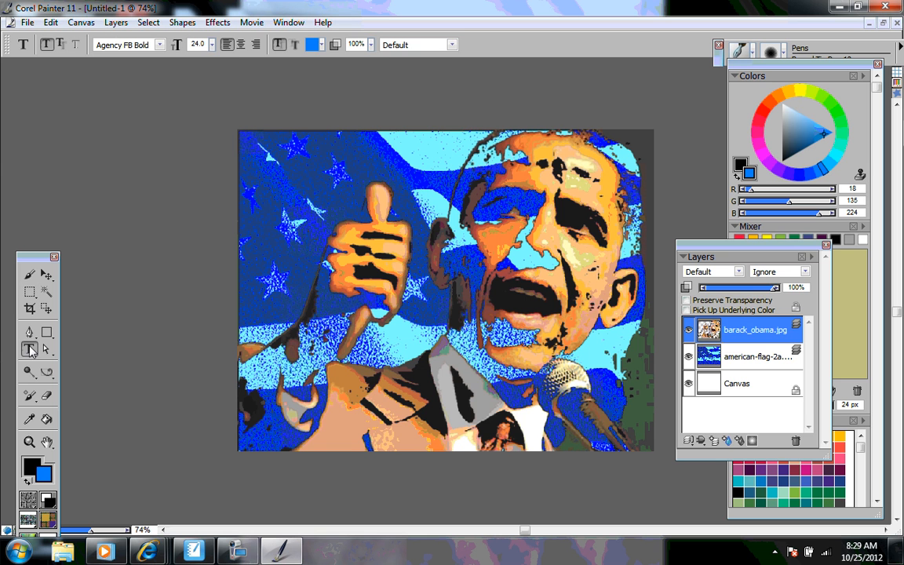
click(260, 160)
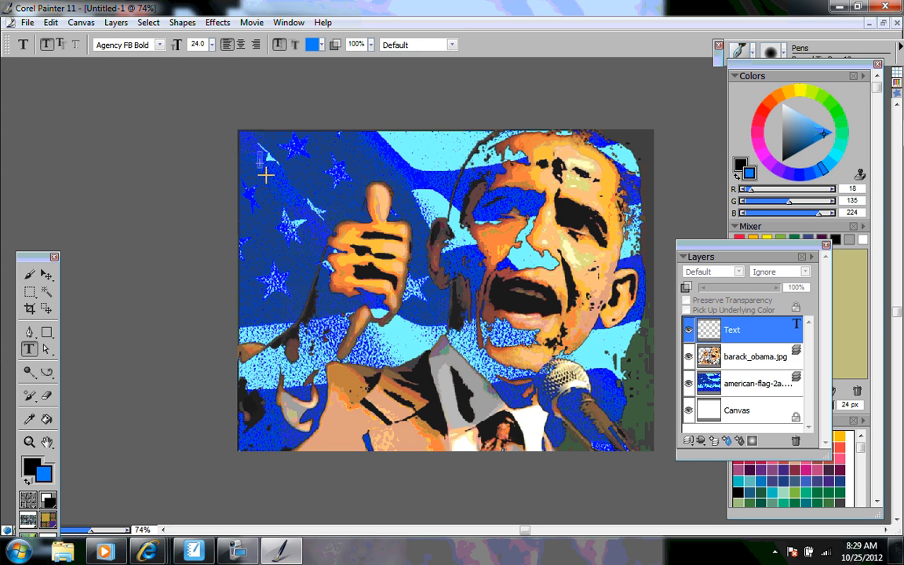
text(Vote for O)
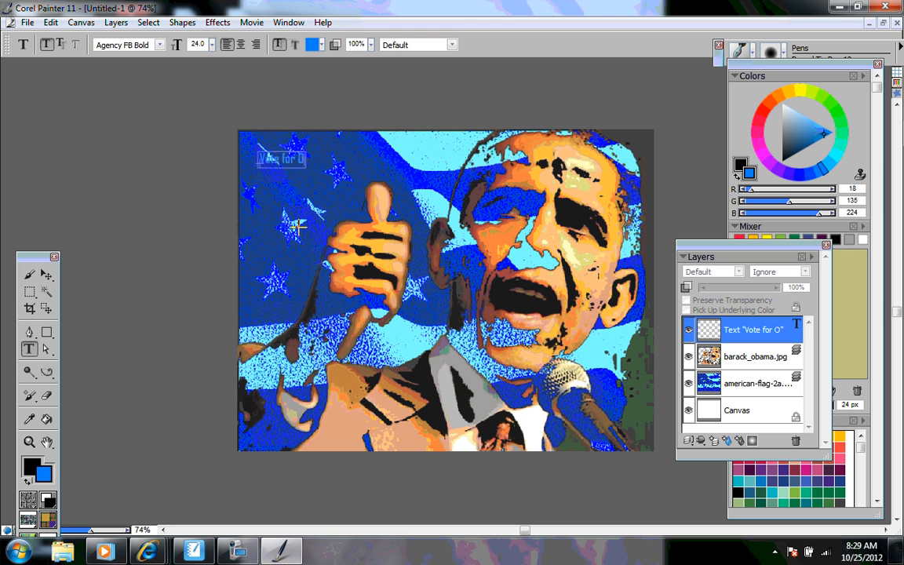
text(bama)
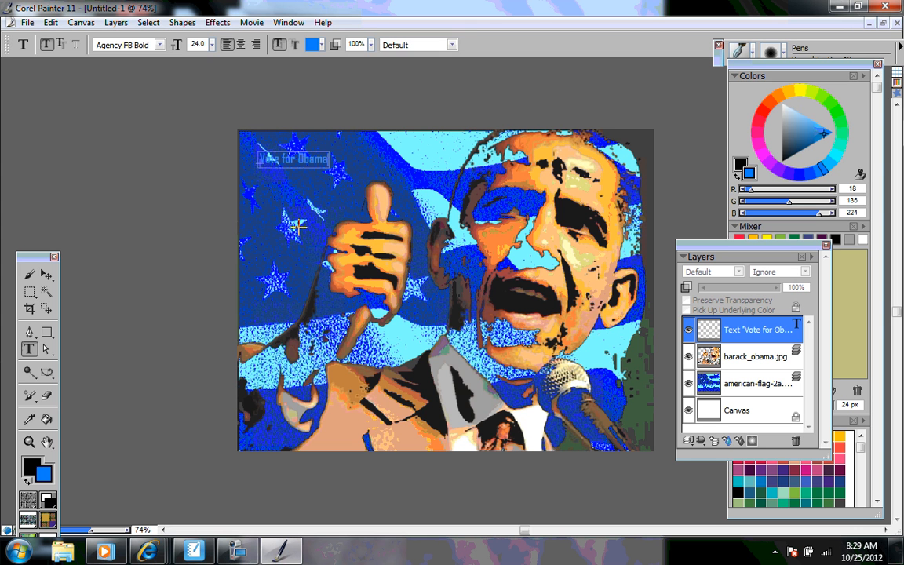
Enlarge the "Vote for Obama" text layer to about twice its size at the canvas's upper left.
click(46, 274)
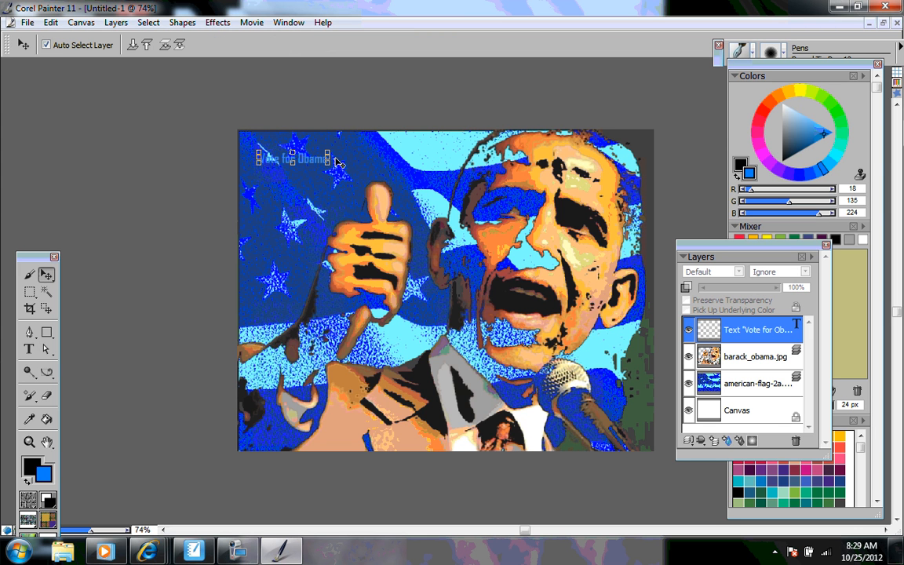
drag(327, 159, 403, 195)
drag(322, 185, 315, 184)
click(302, 181)
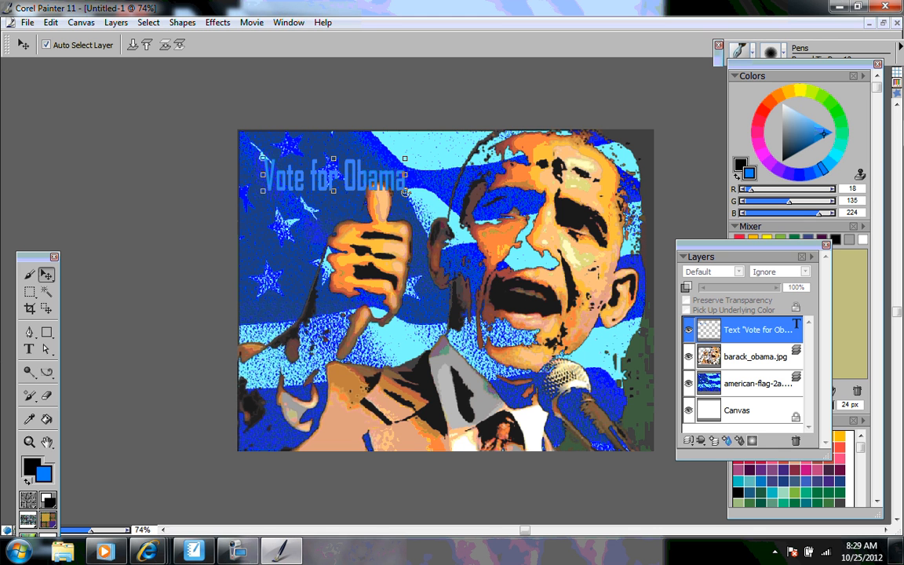
Rotate the "Vote for Obama" text 90° clockwise along the canvas's left edge and recolour it pale blue (R 187, G 209, B 227).
drag(405, 192, 314, 277)
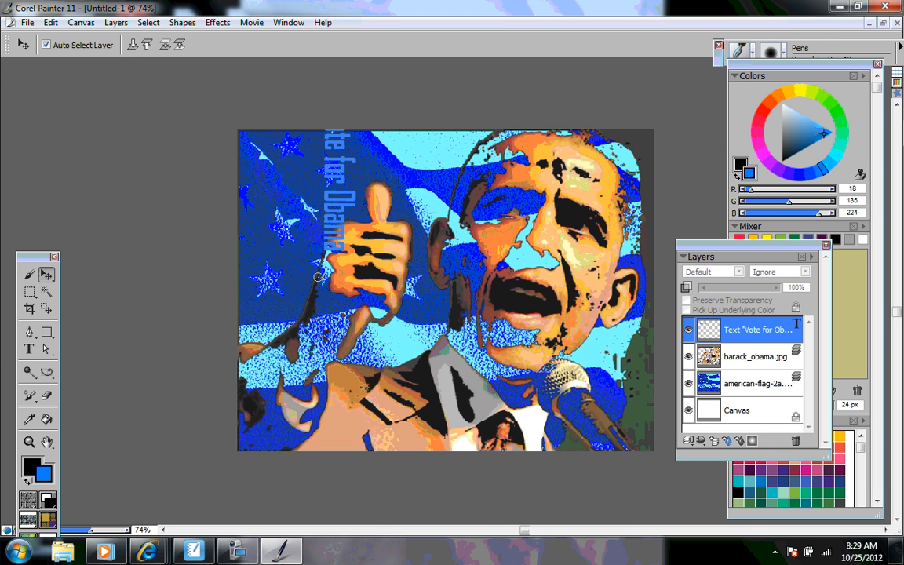
drag(330, 234, 254, 279)
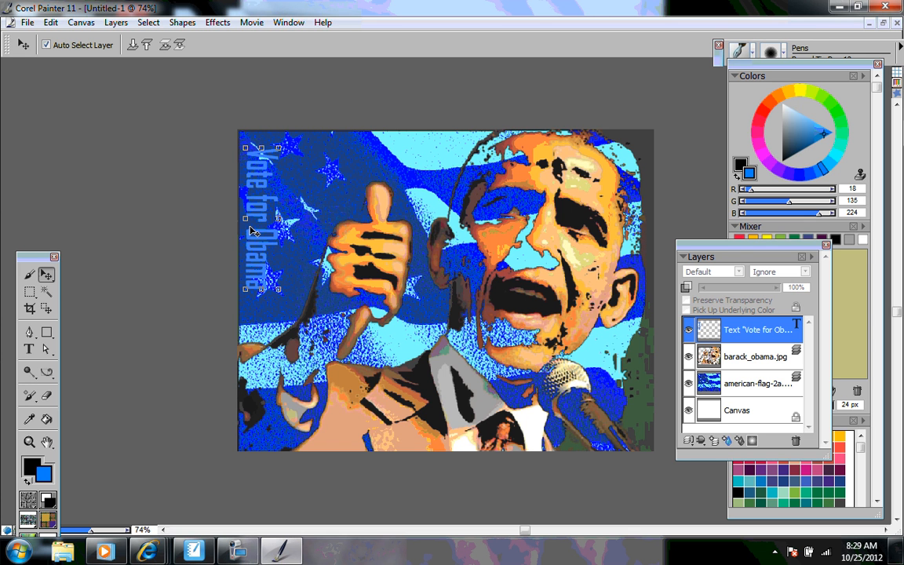
click(804, 122)
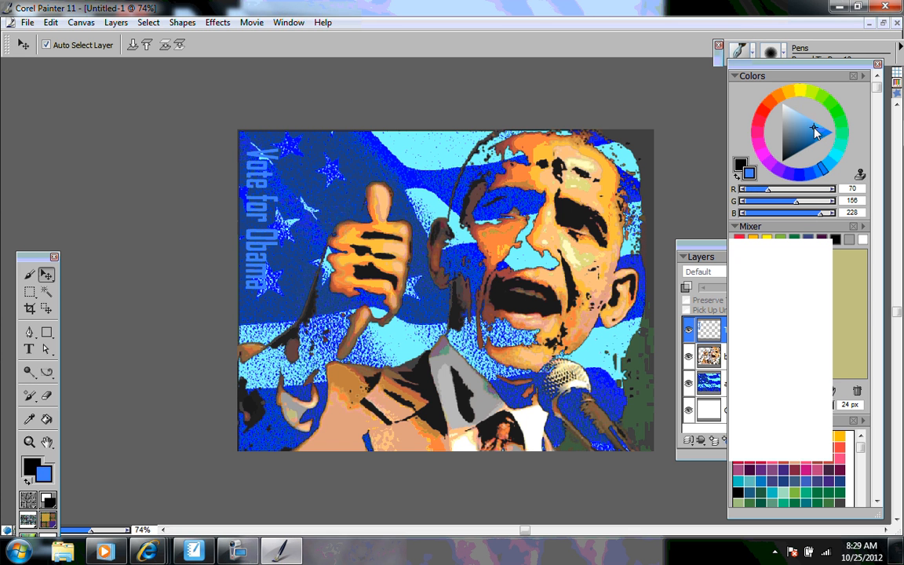
click(792, 116)
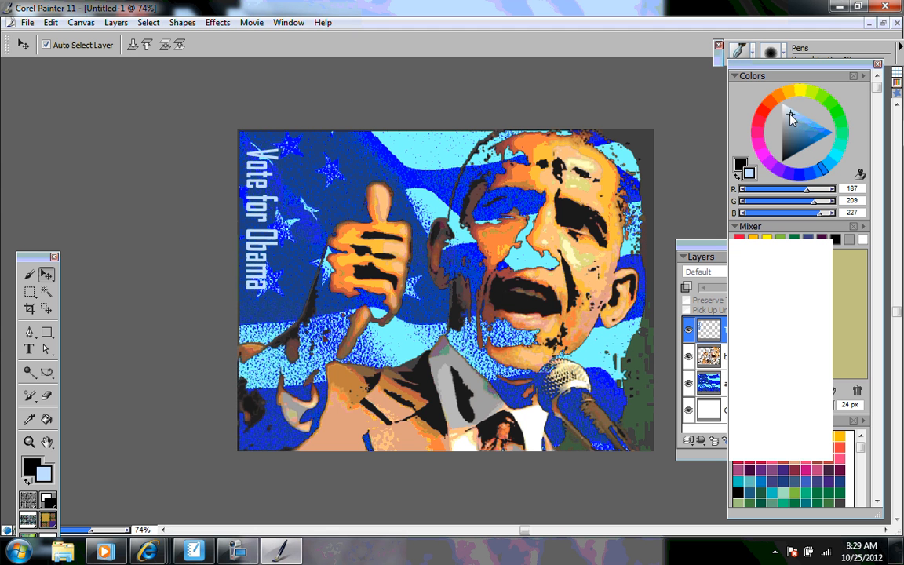
Start saving a JPEG copy of the poster in My Pictures, declining to replace the existing Untitled-1.jpg.
click(28, 23)
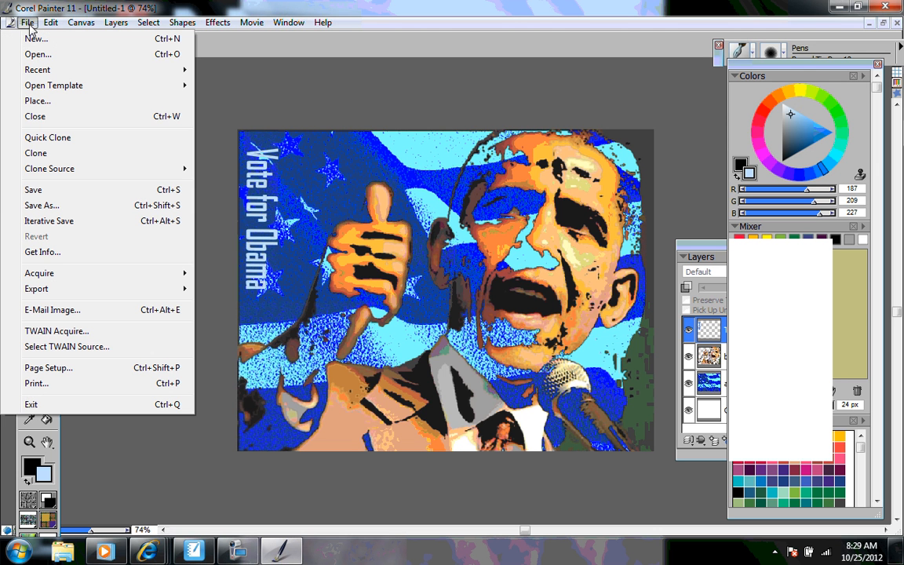
click(43, 207)
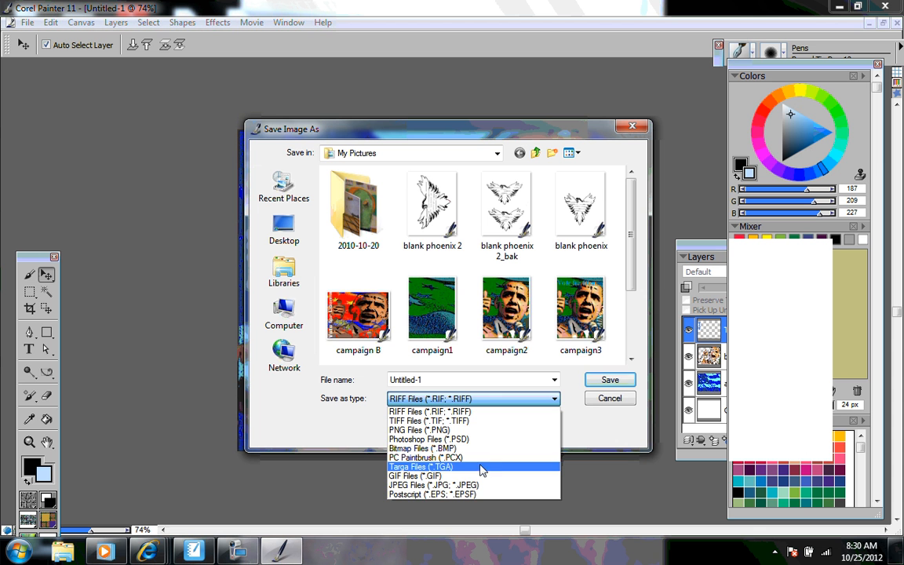
click(455, 486)
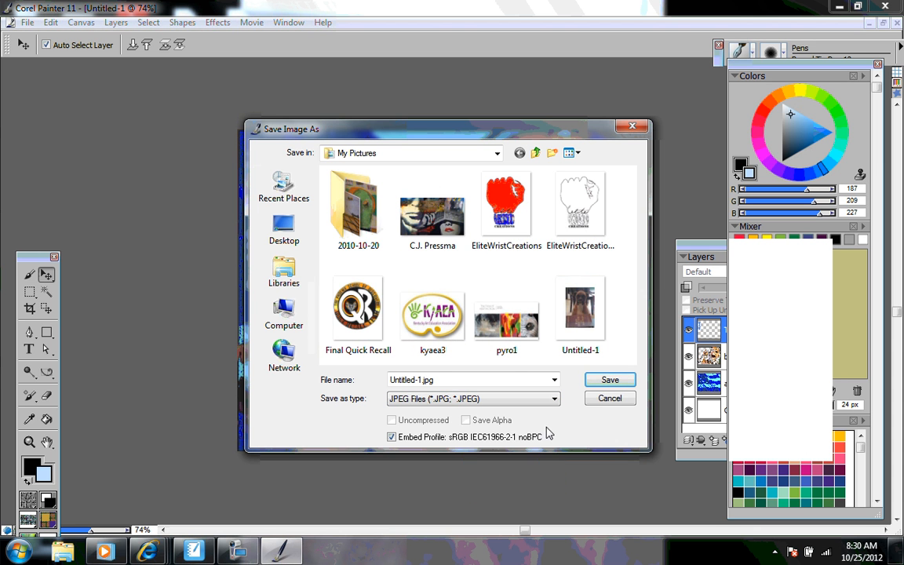
click(612, 381)
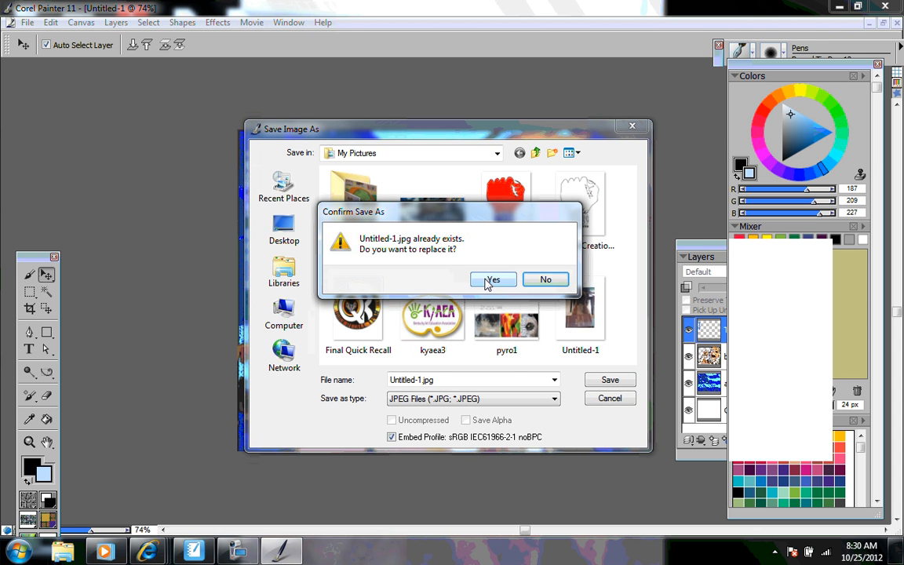
click(545, 281)
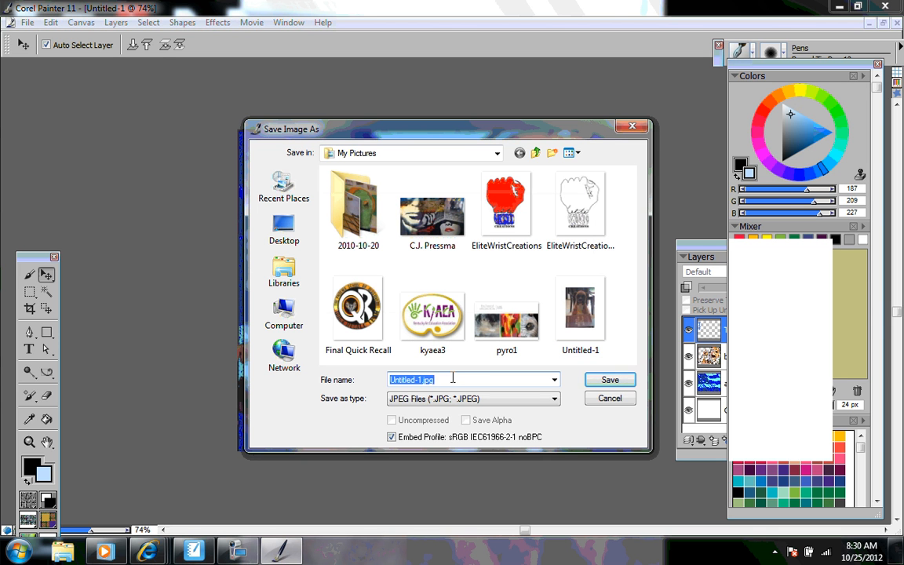
Name the file Campaign4 and save it as a JPEG with merged layers and Good quality at 65%.
text(Campaint)
key(BackSpace)
text(gn)
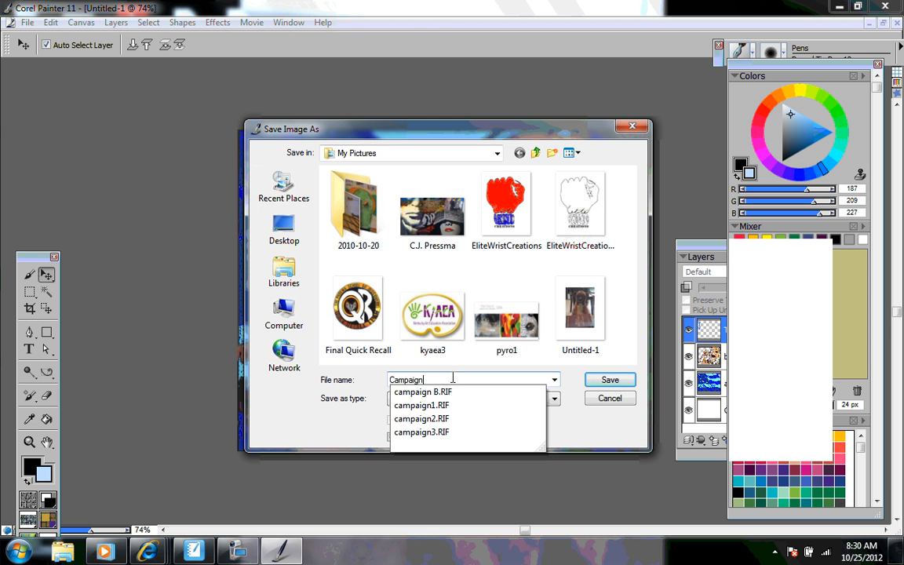
text(4)
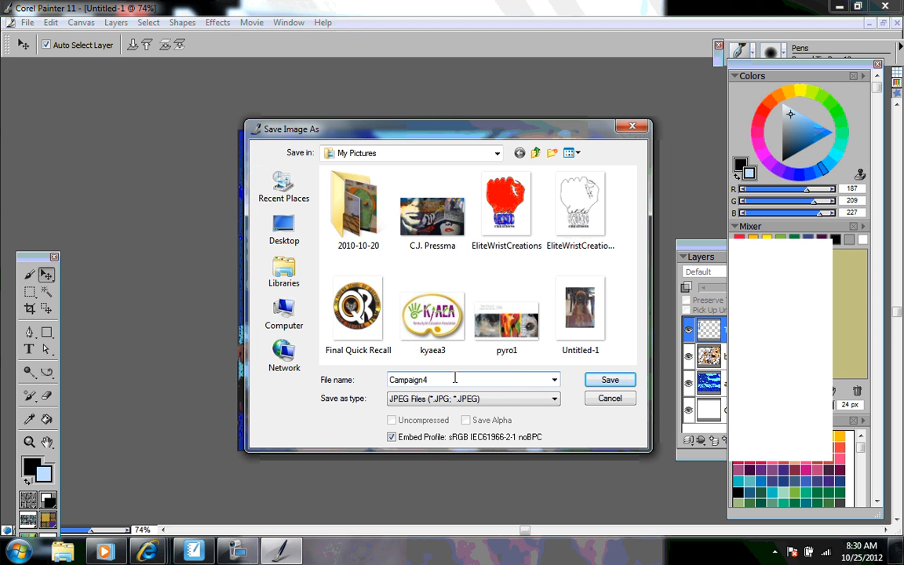
click(611, 380)
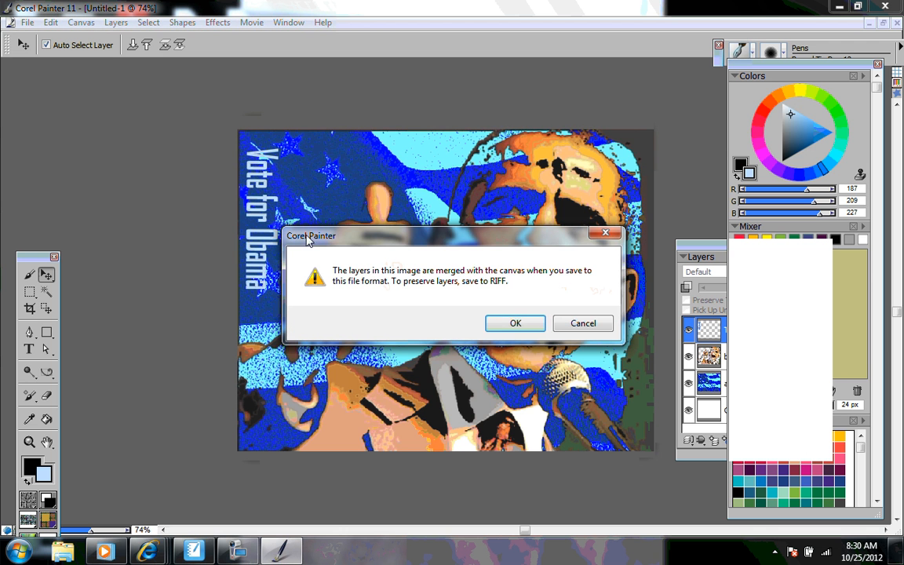
click(516, 323)
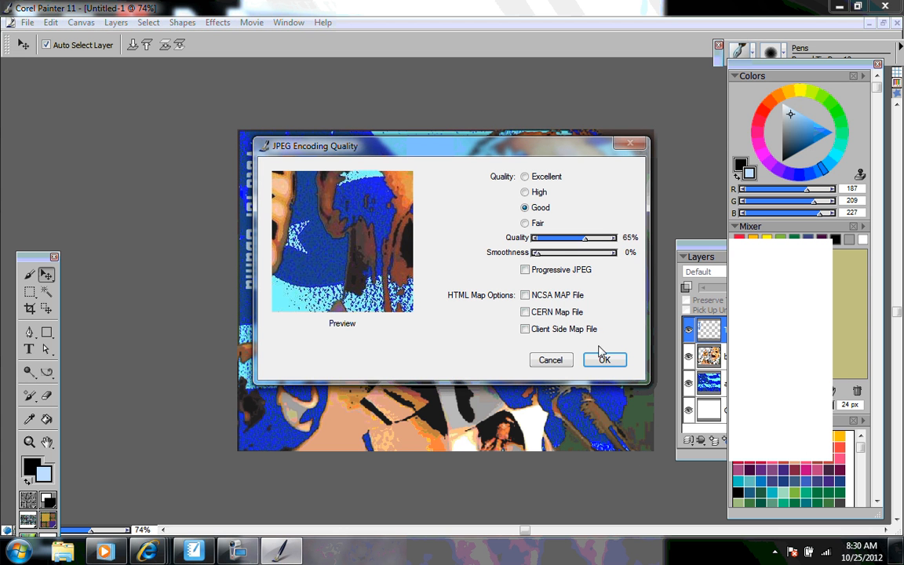
click(604, 360)
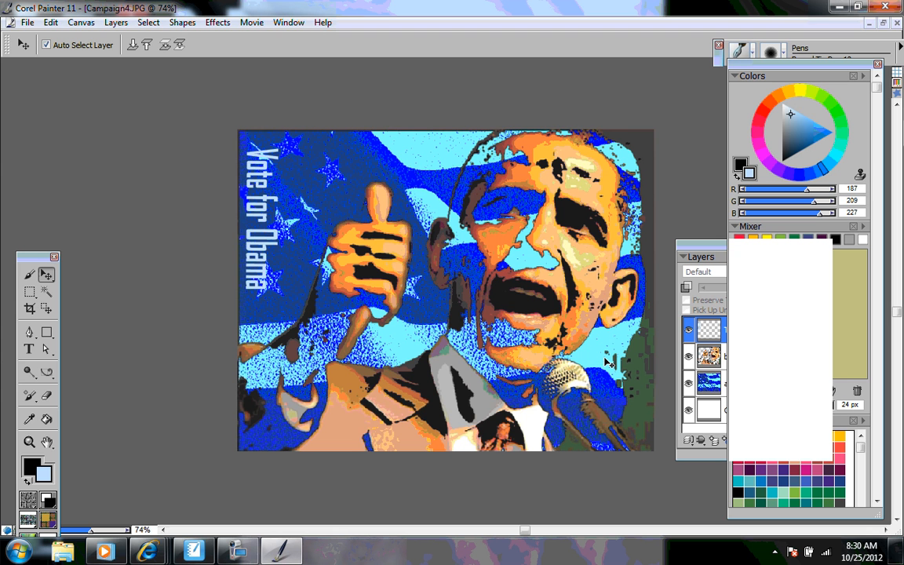